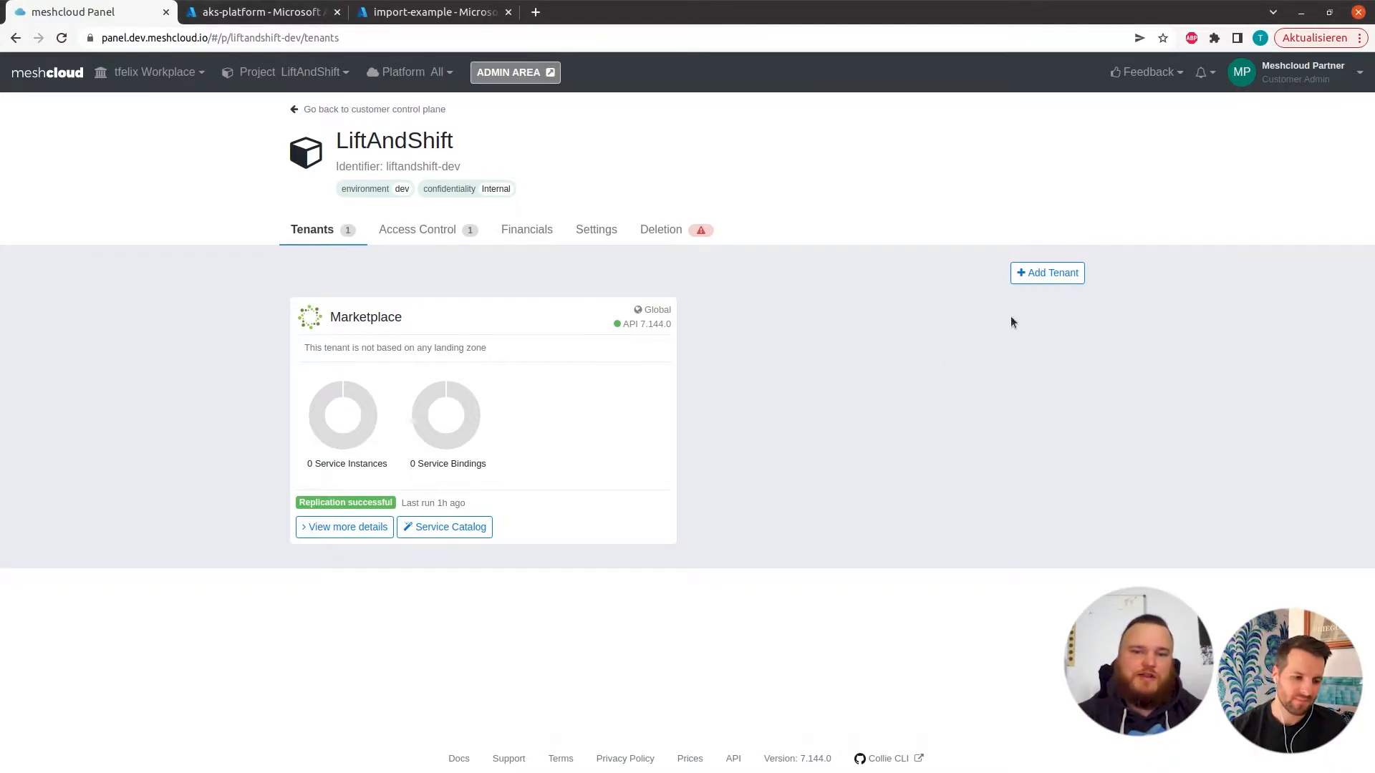
Step: Begin adding a new tenant from the LiftAndShift project's Tenants tab
left_click(1035, 282)
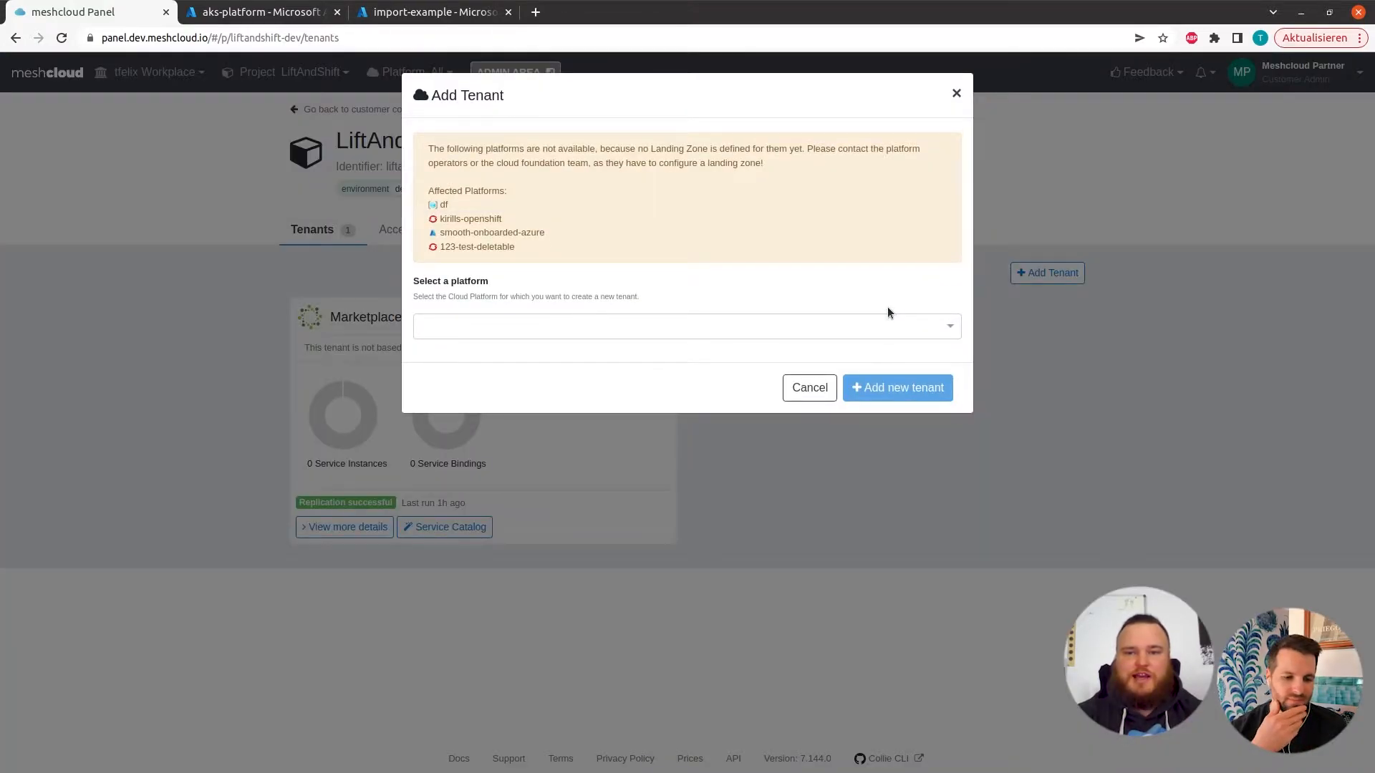
Step: Create an Azure: Azure RG tenant on the azg landing zone, then go to Azure's resource groups
left_click(700, 332)
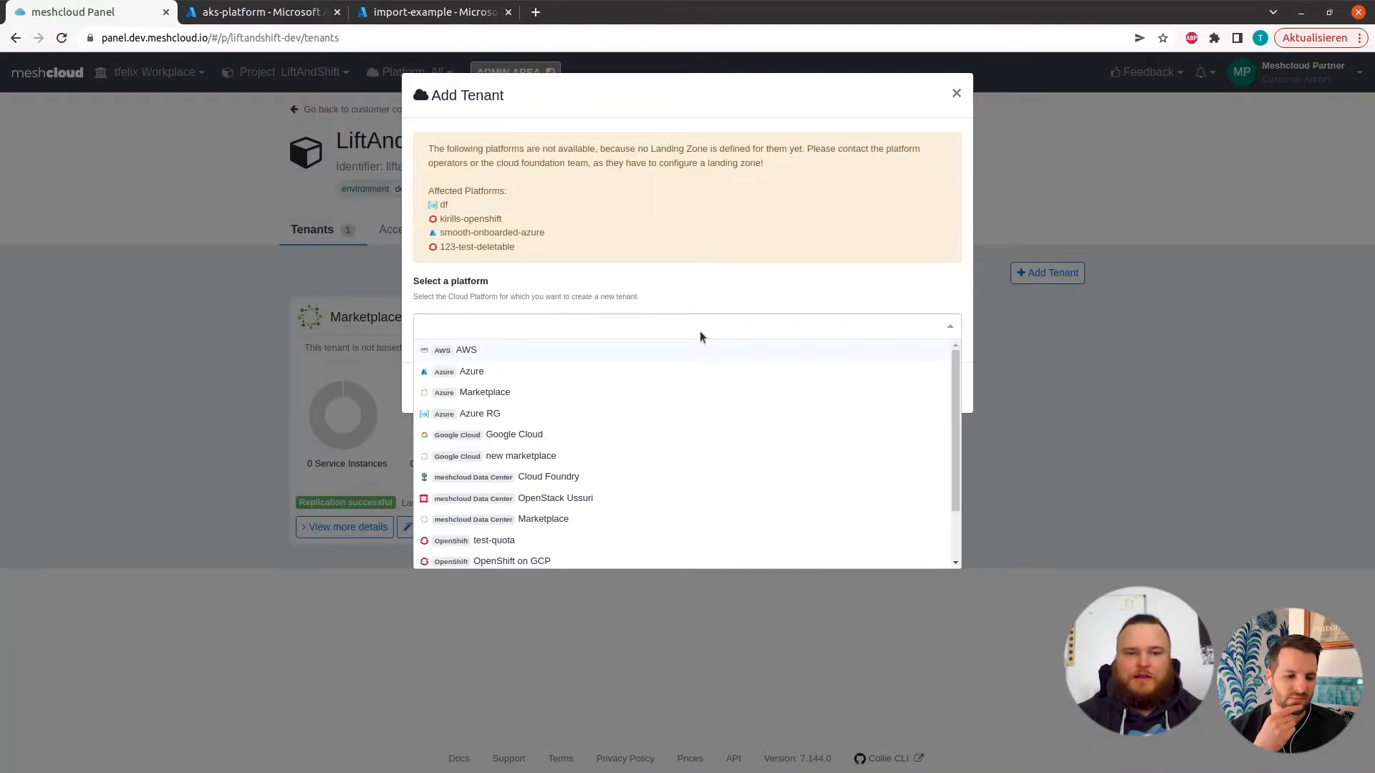
left_click(484, 414)
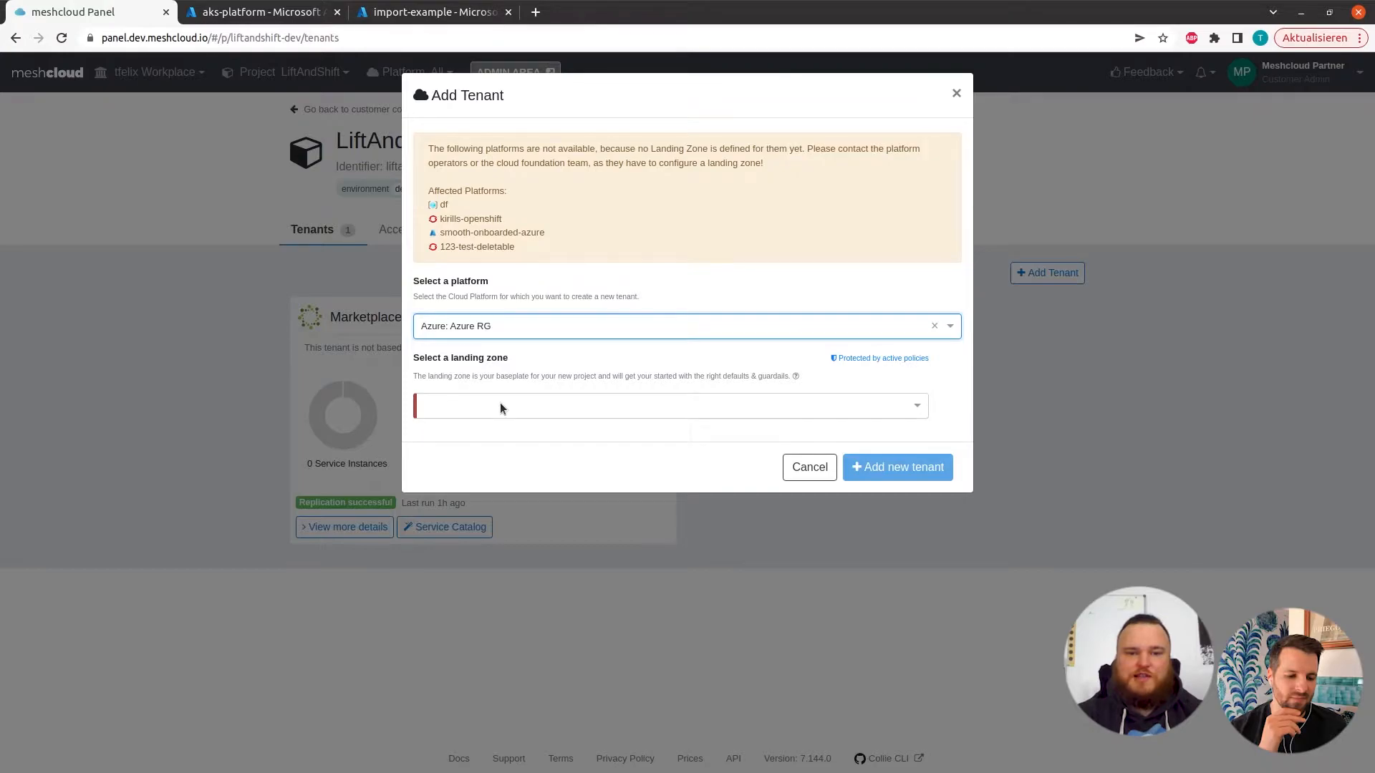
left_click(501, 407)
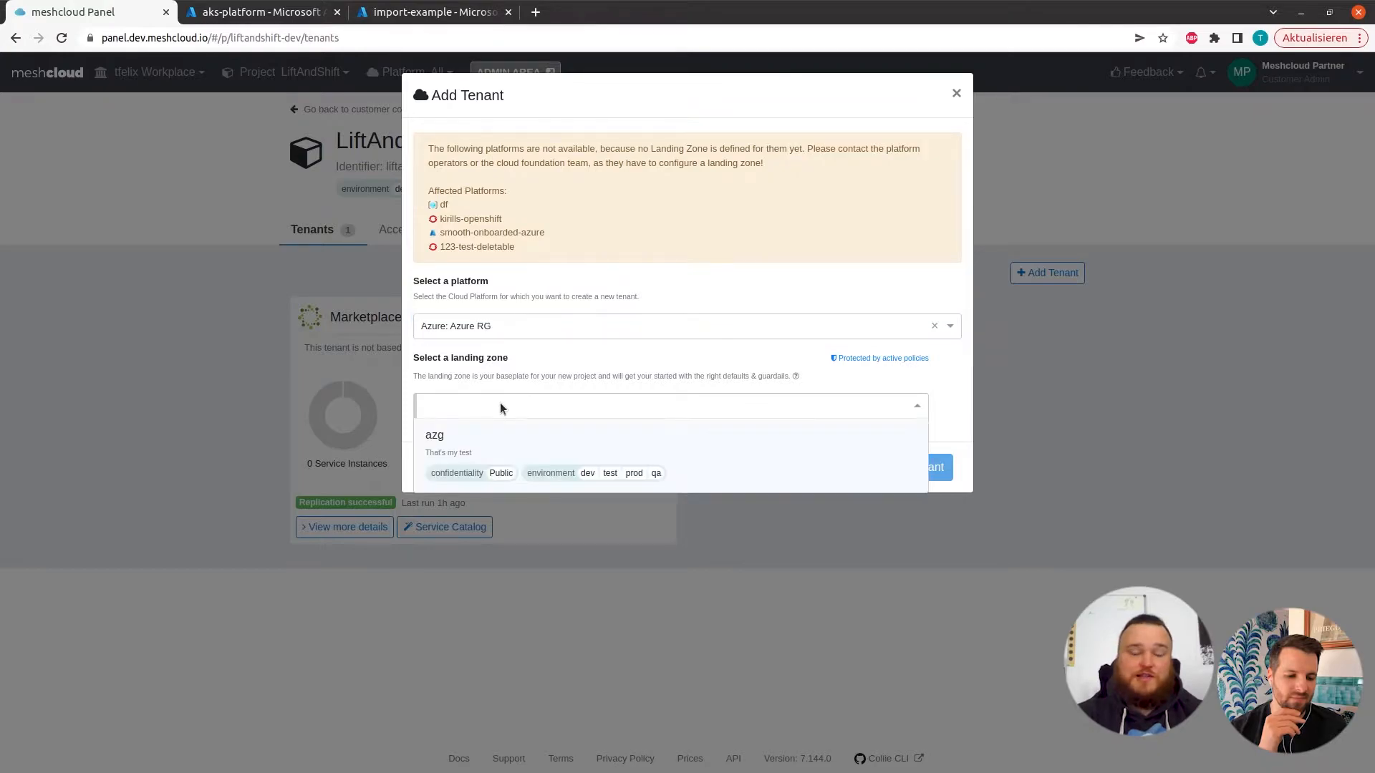
left_click(499, 442)
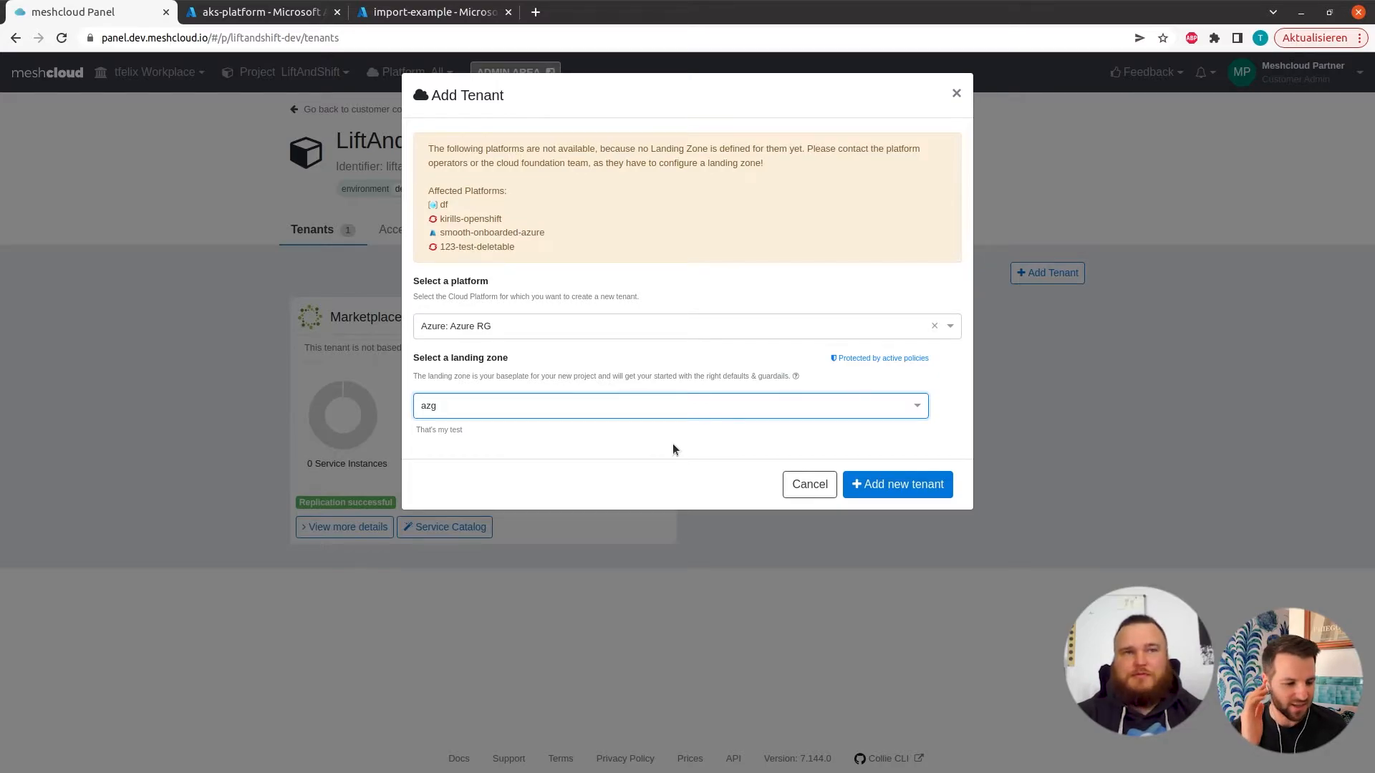
left_click(881, 487)
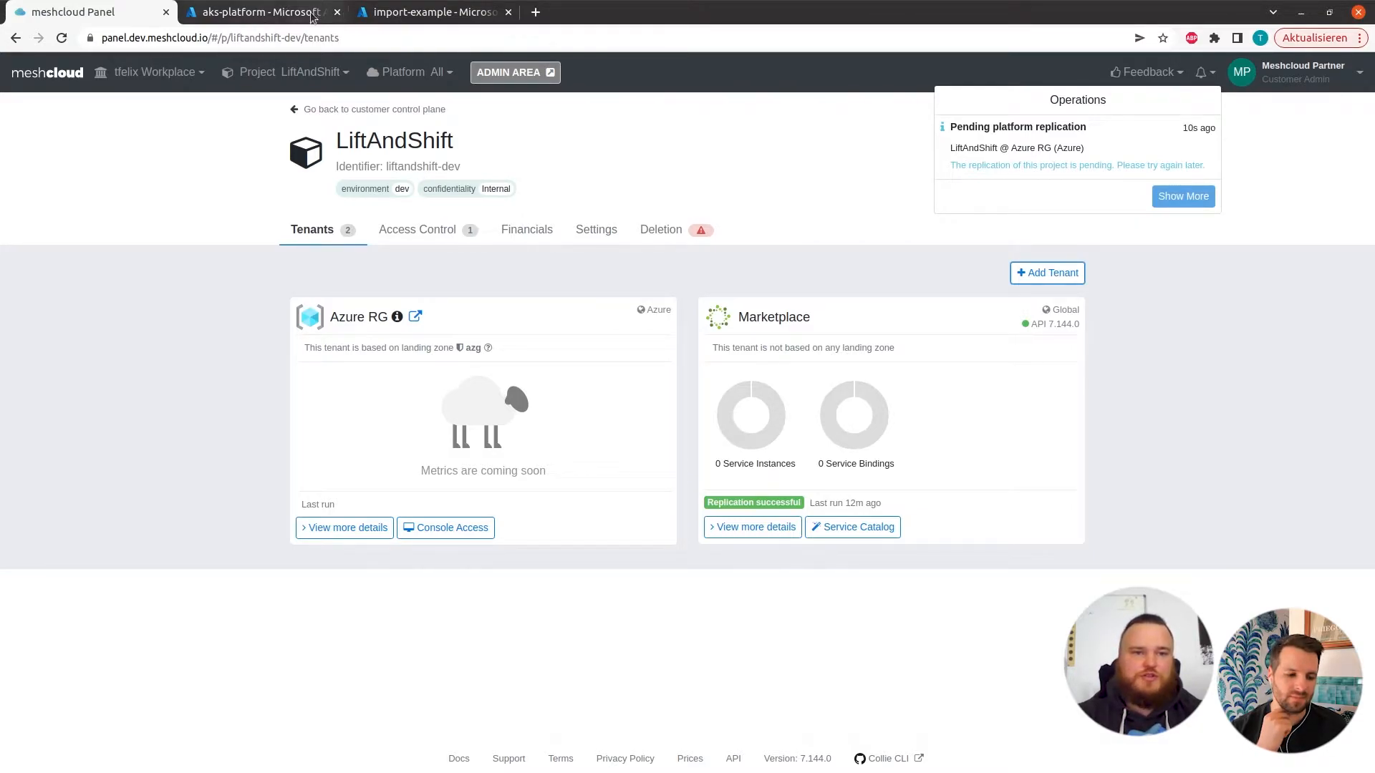
left_click(273, 17)
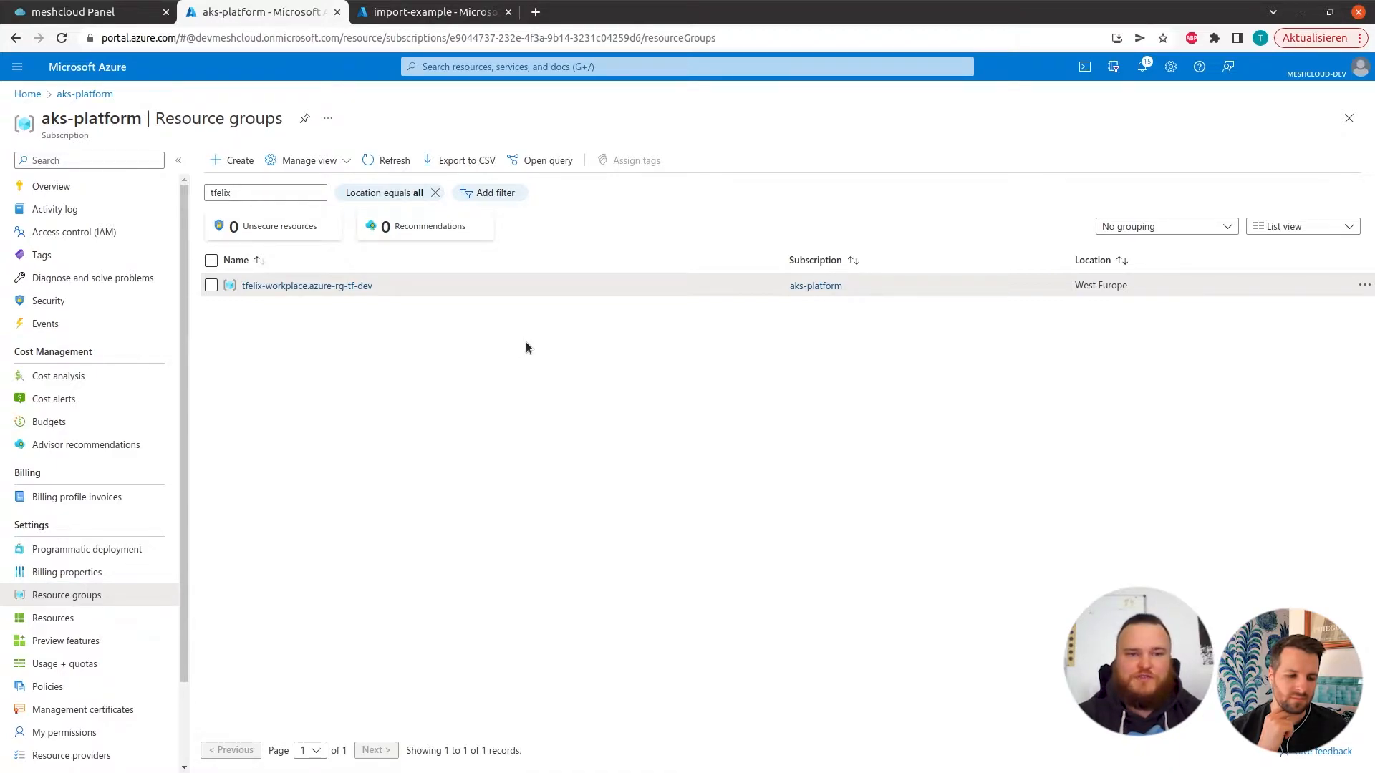
Step: Refresh resource groups and inspect the empty liftandshift-dev group and its meshStack tags
left_click(394, 158)
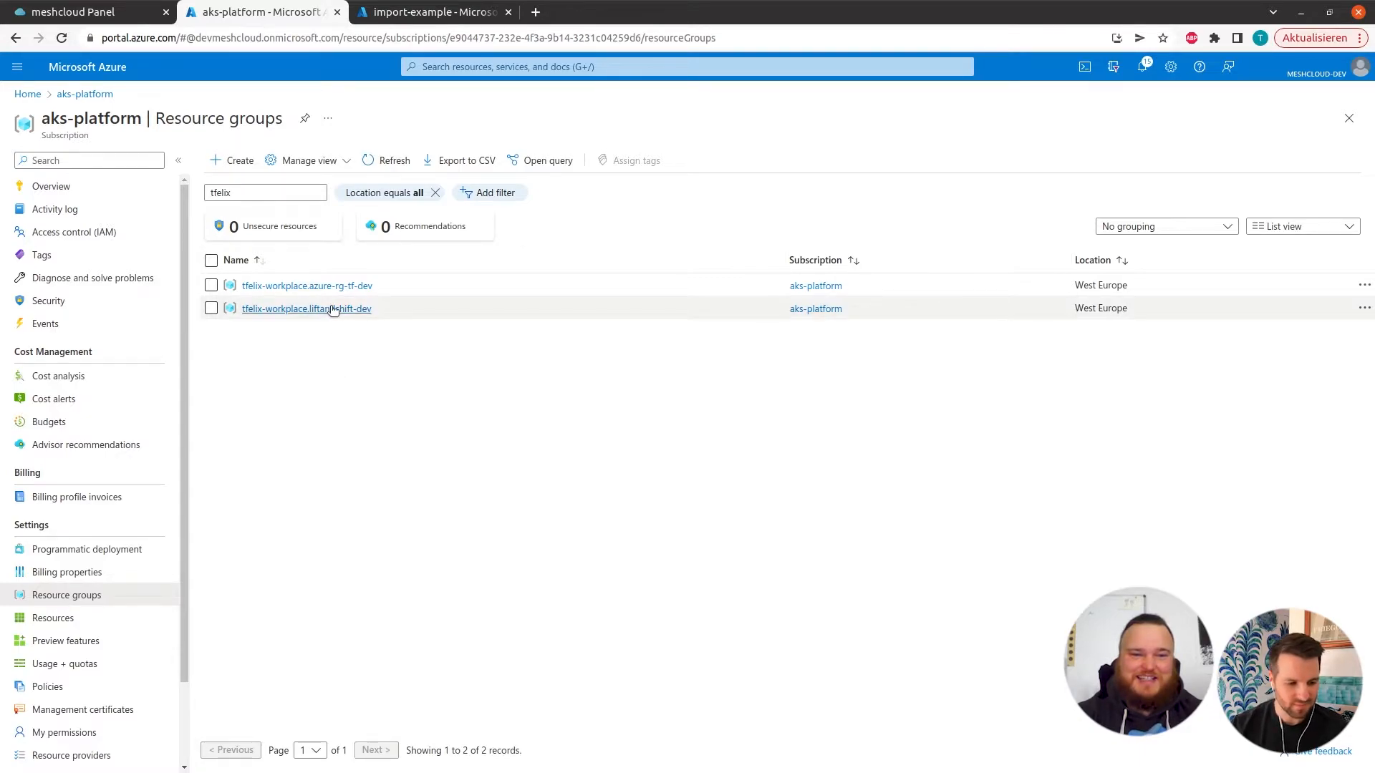
left_click(277, 310)
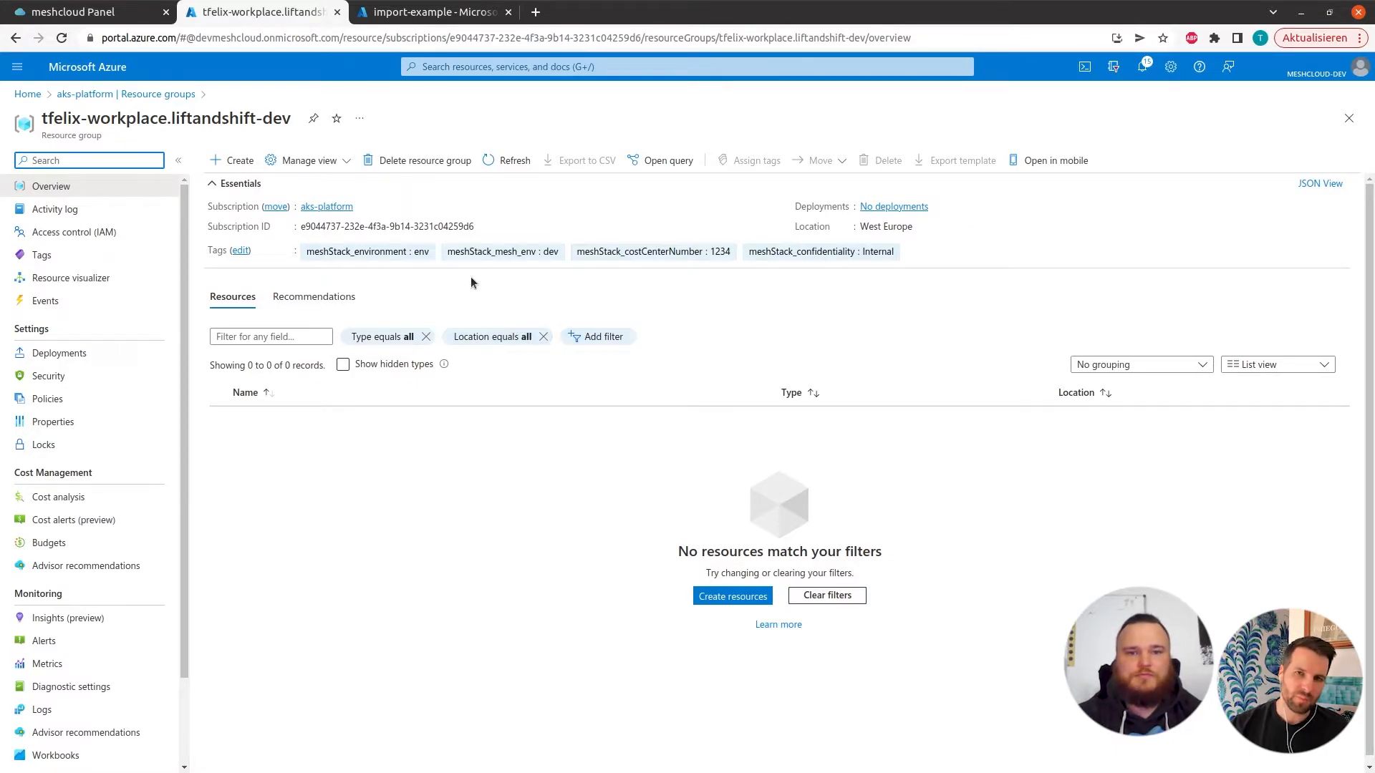
left_click(121, 20)
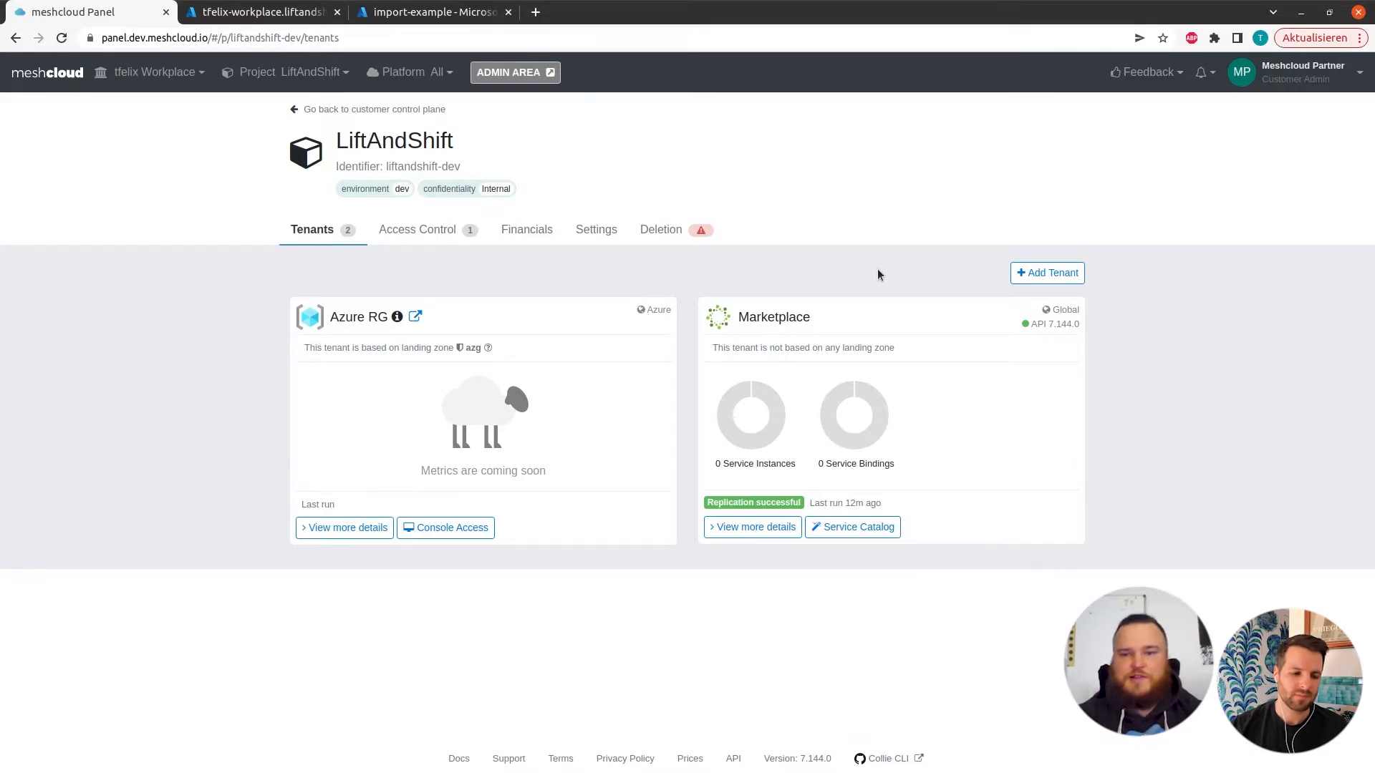
Step: Create an Azure: Marketplace tenant and bring up its service catalog
left_click(1041, 275)
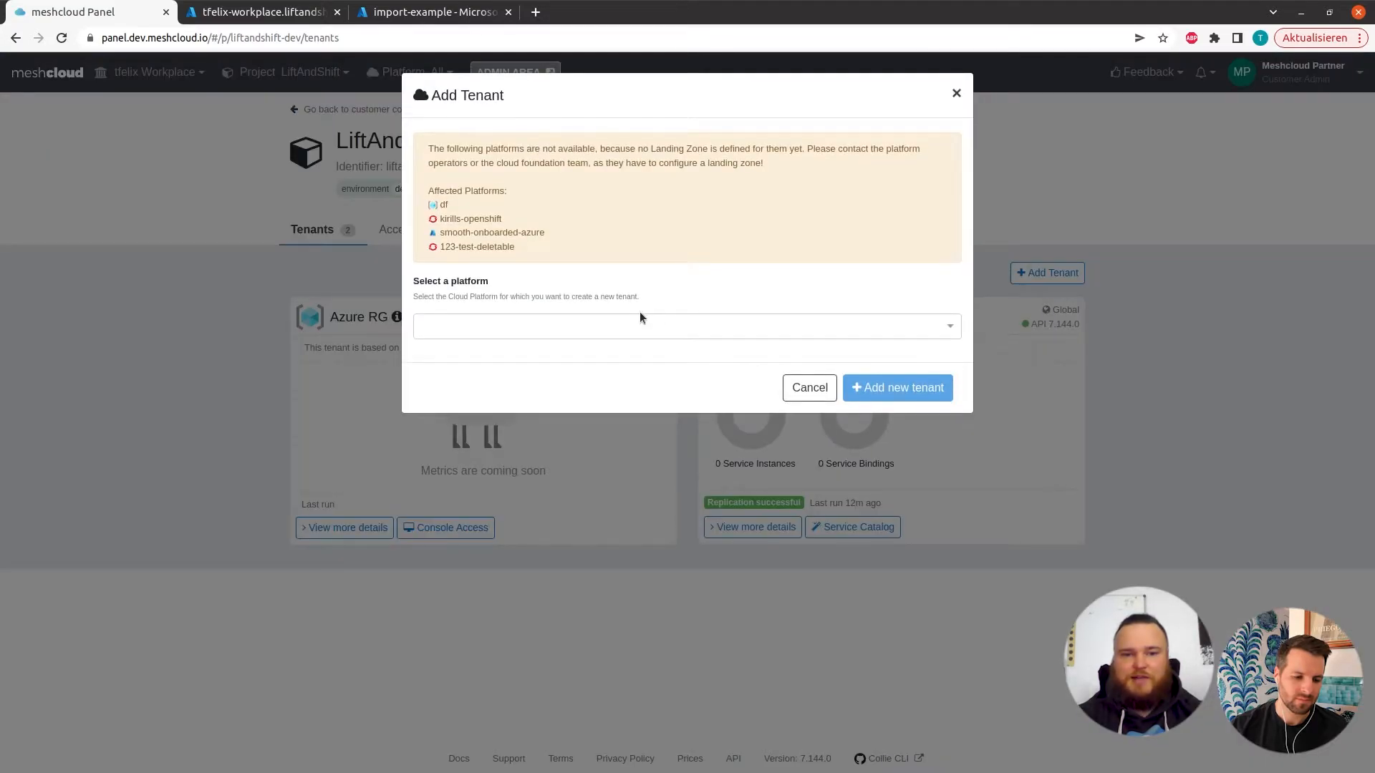
left_click(634, 321)
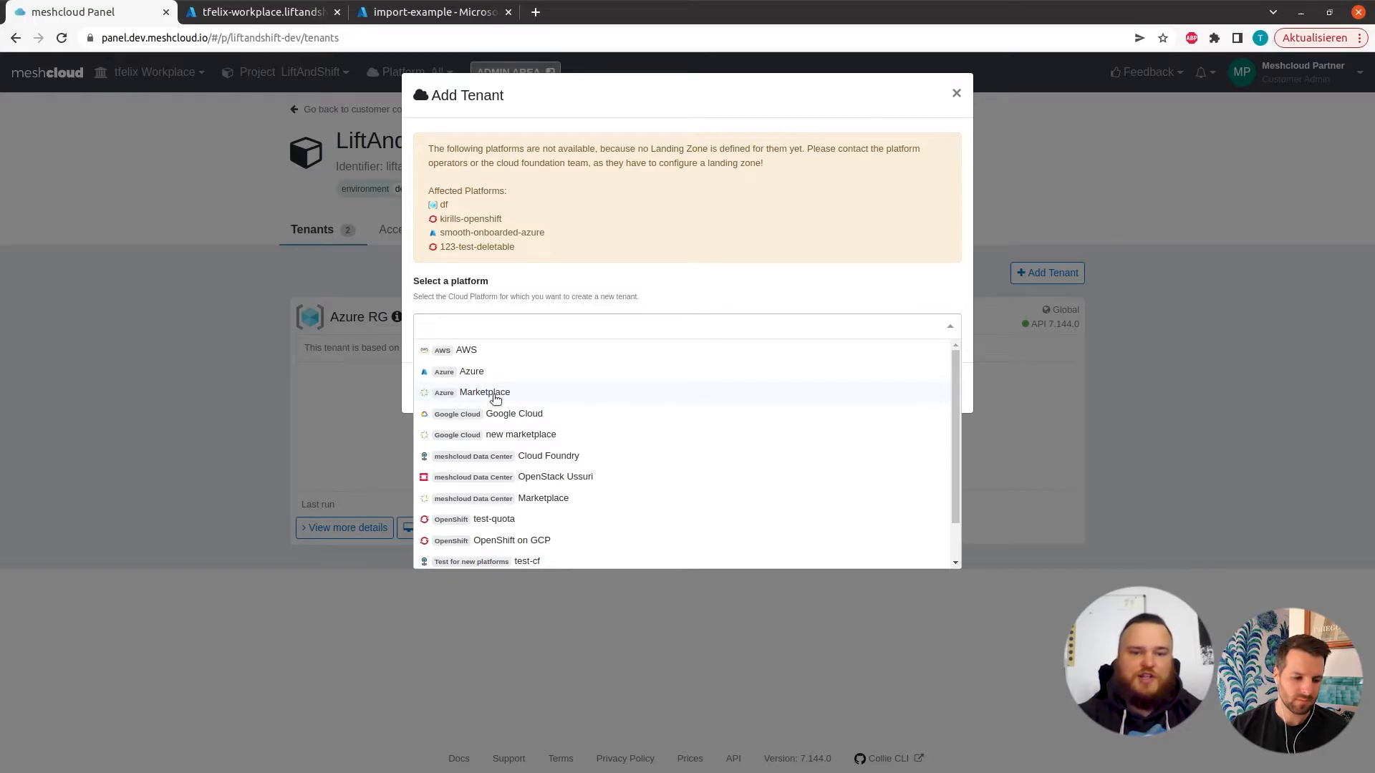
left_click(475, 393)
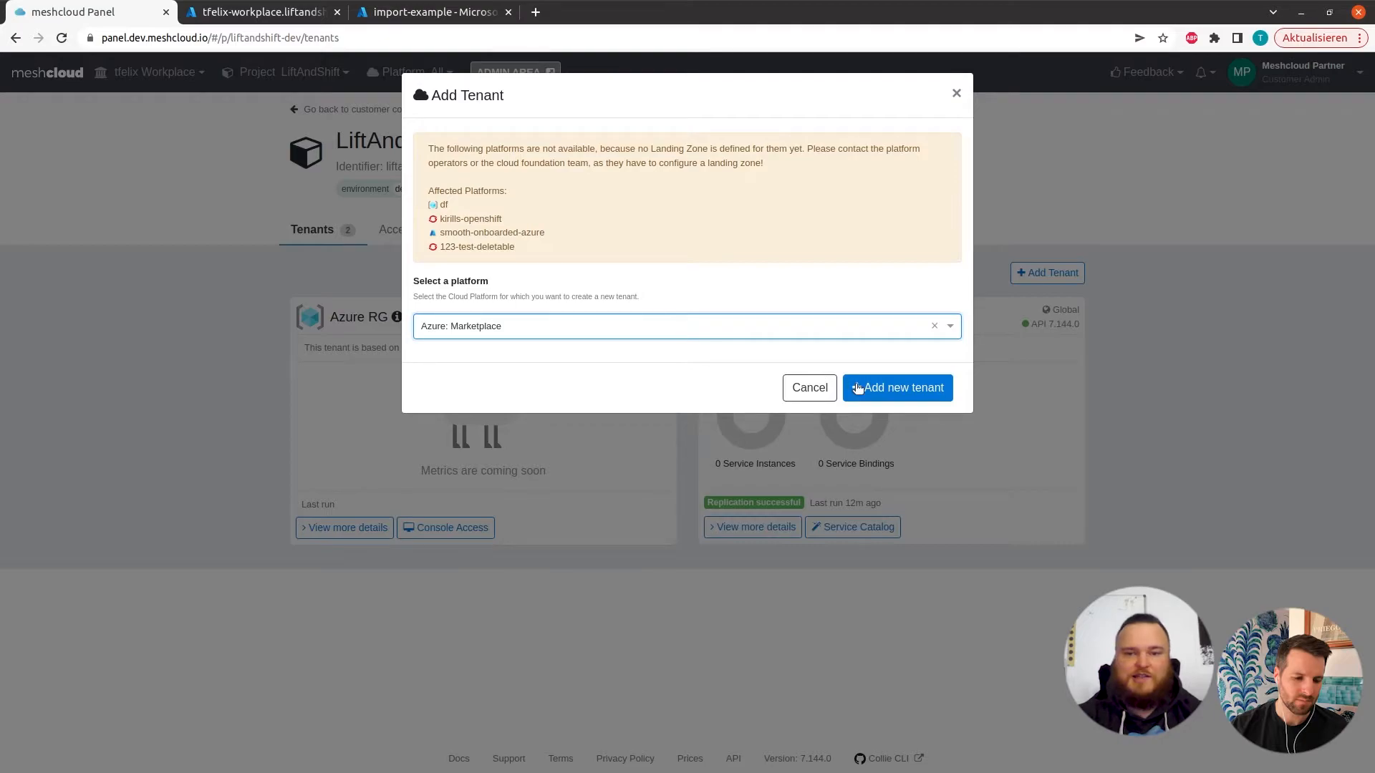
left_click(880, 392)
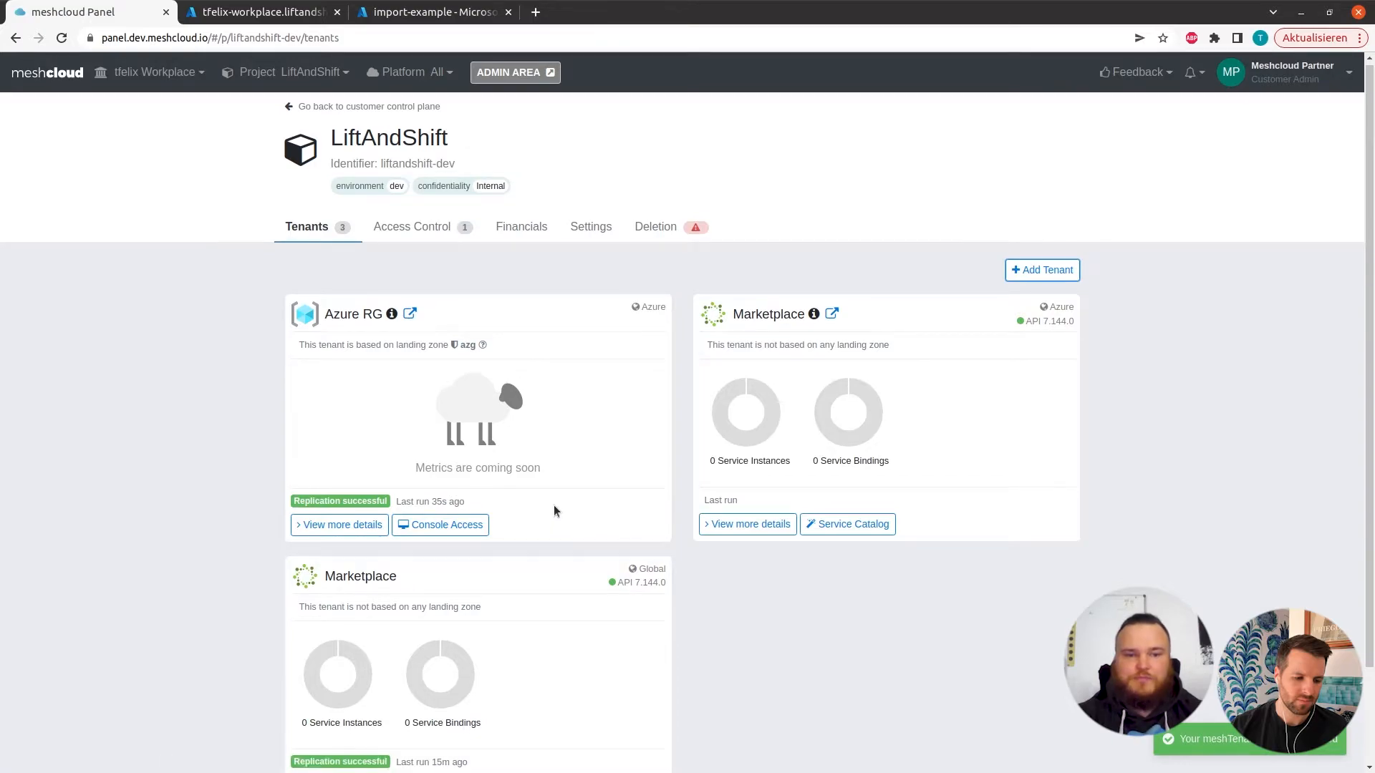
scroll(557, 494, "down", 3)
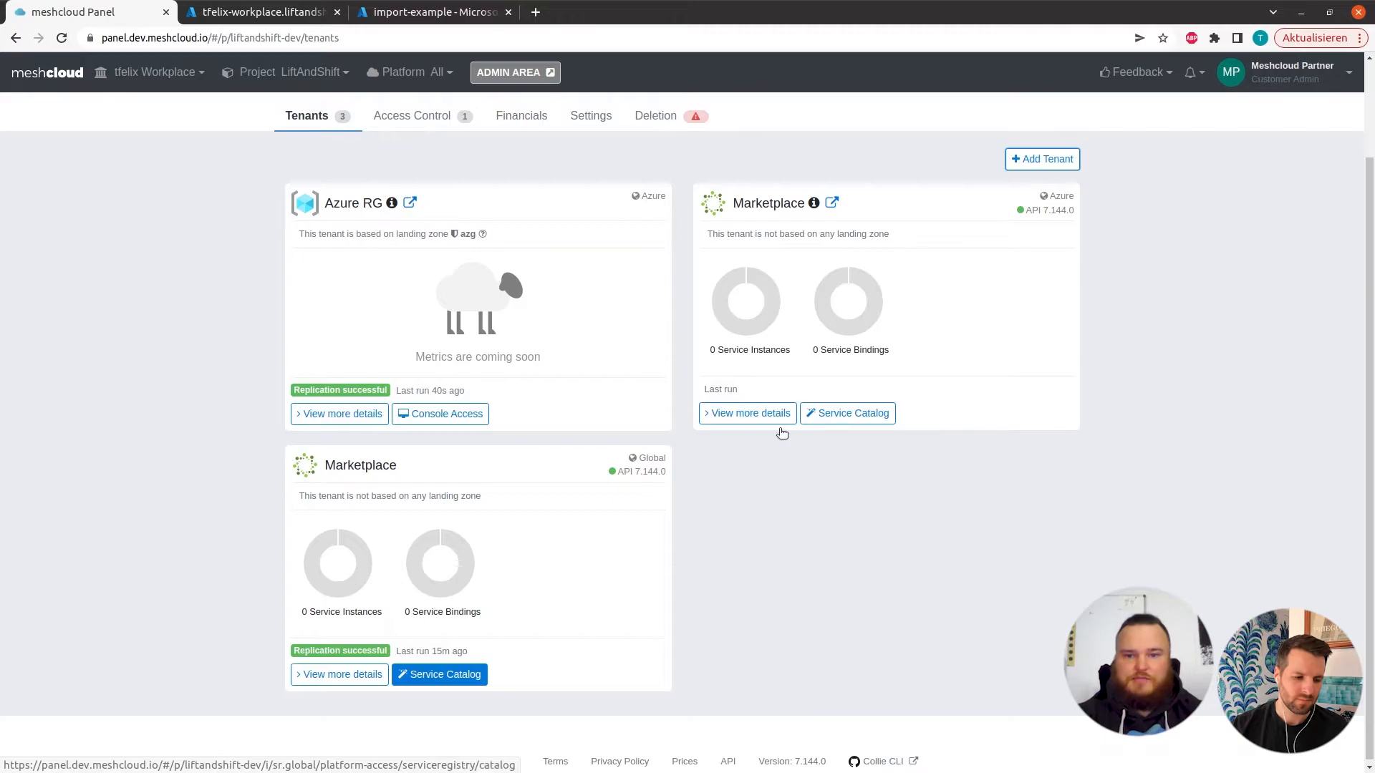
left_click(817, 415)
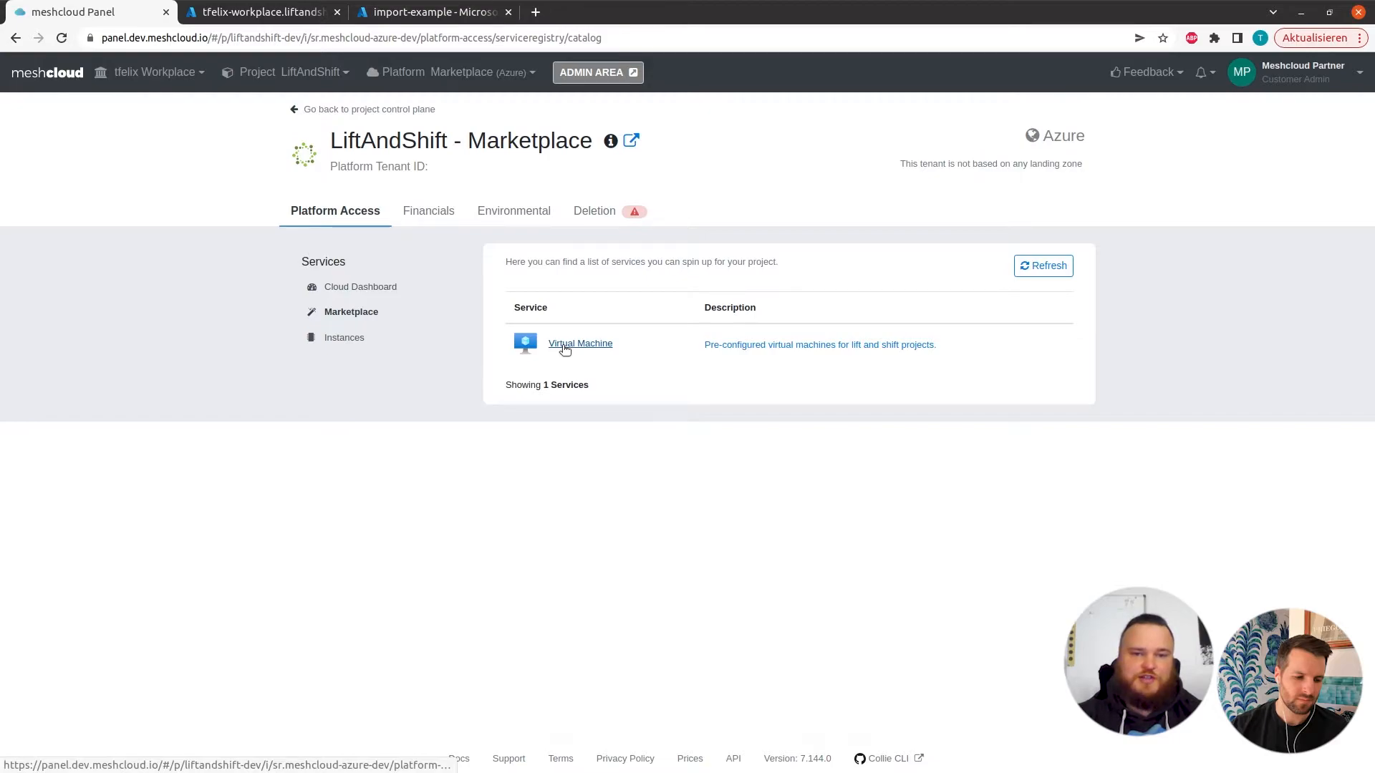
Step: Pick the Virtual Machine service and start a Basic-plan instance
left_click(565, 348)
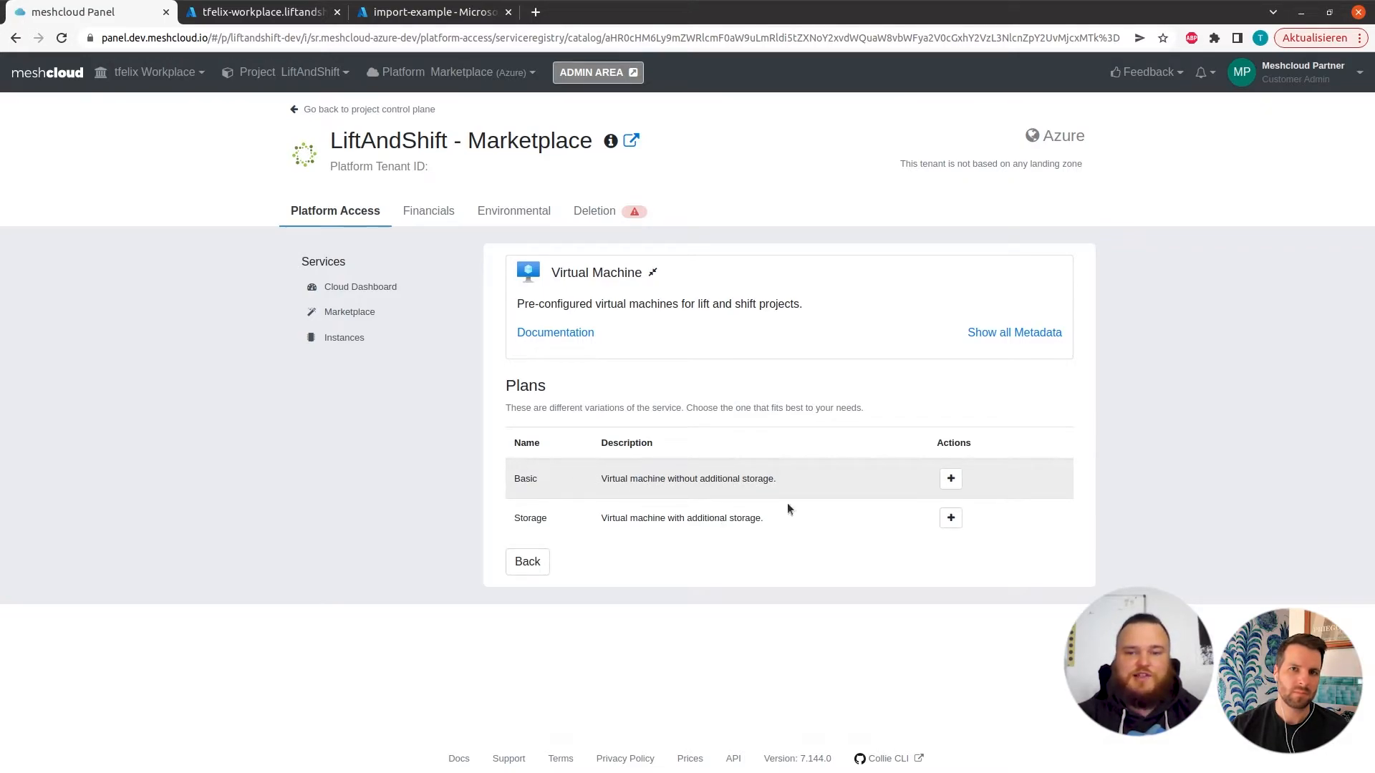
left_click(949, 479)
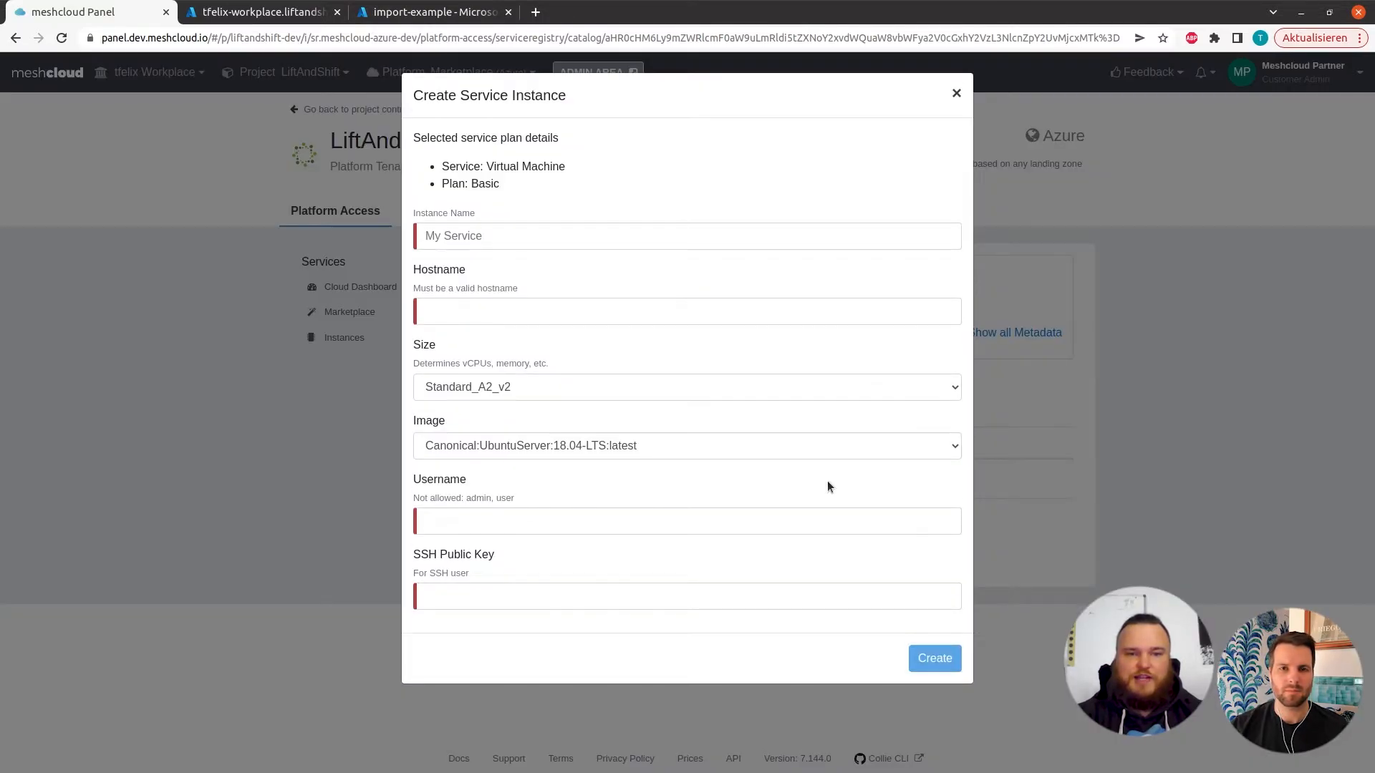
Step: Enter instance name 'test', hostname 'test', and the admin username
left_click(458, 239)
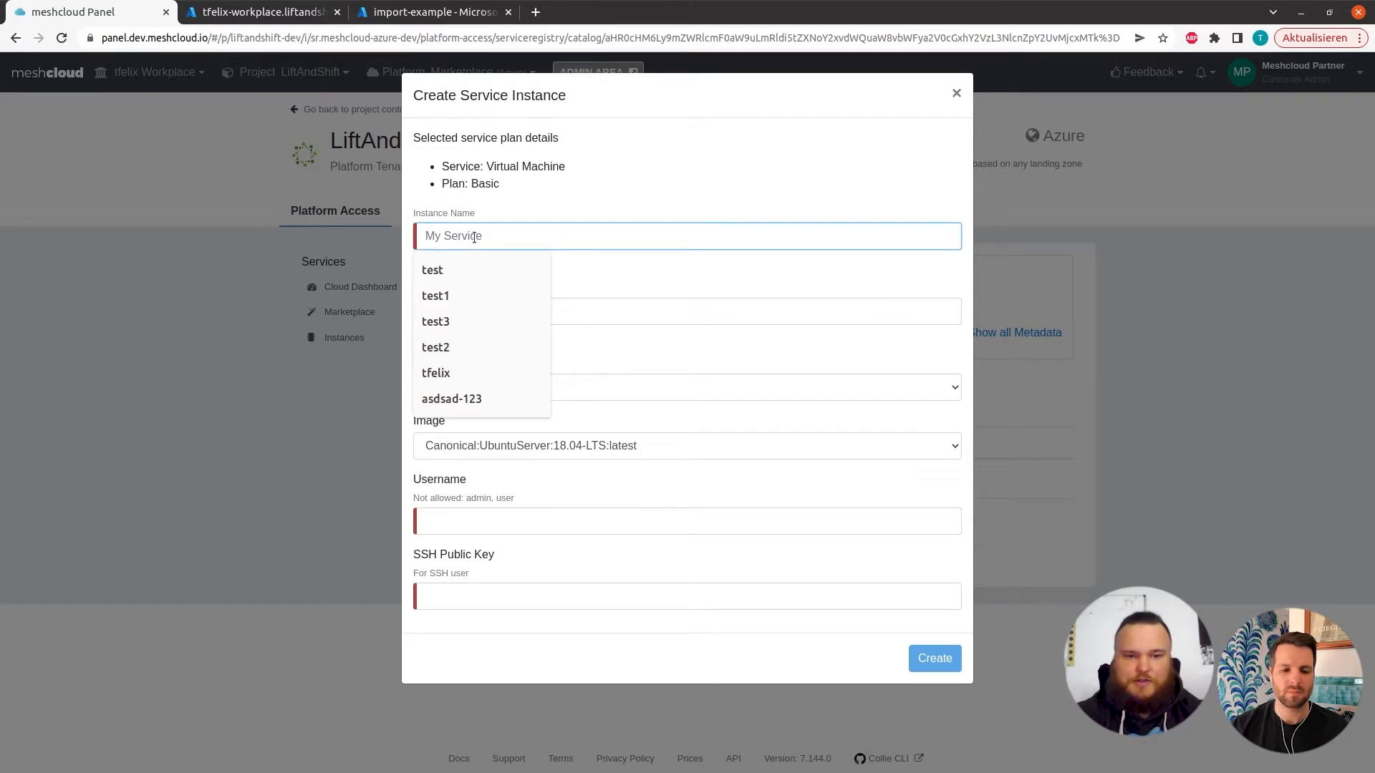
type("t")
type("st")
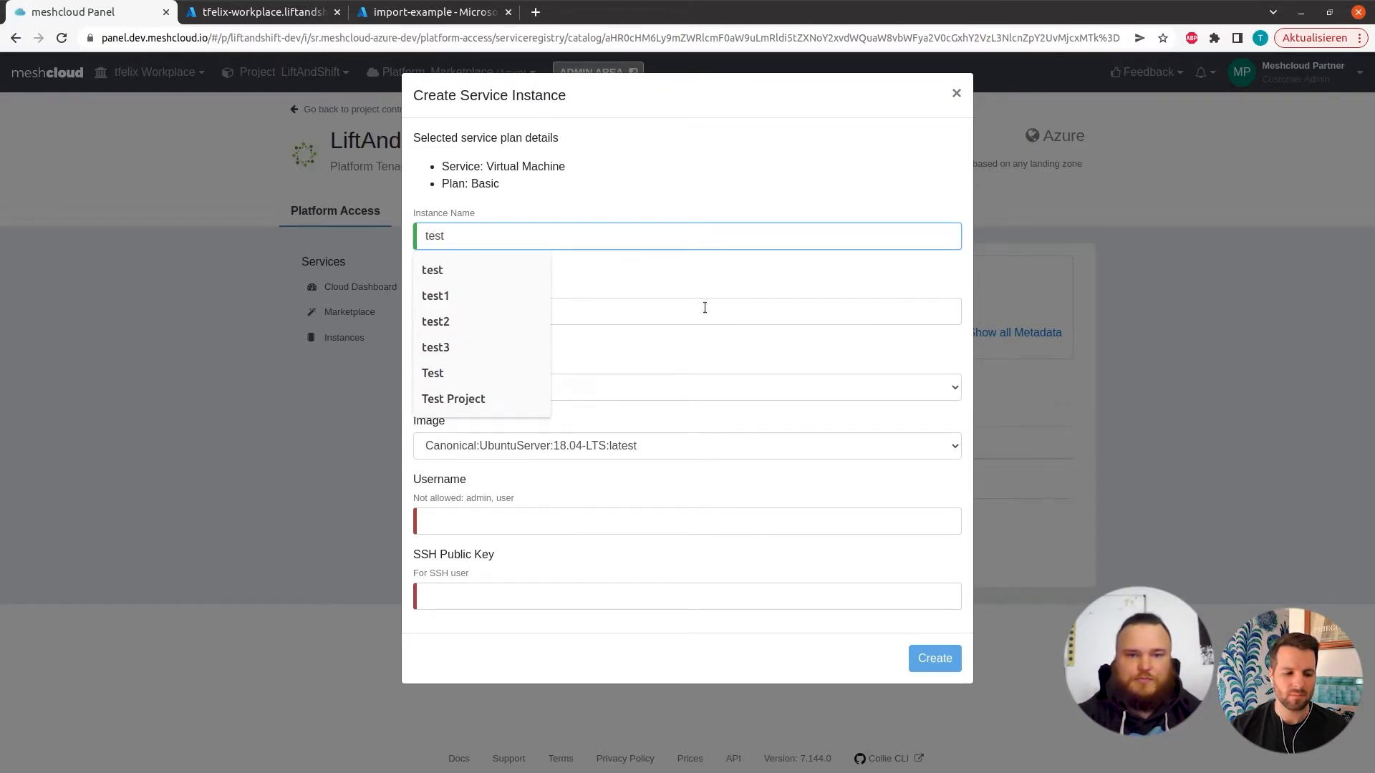
left_click(706, 311)
type("test")
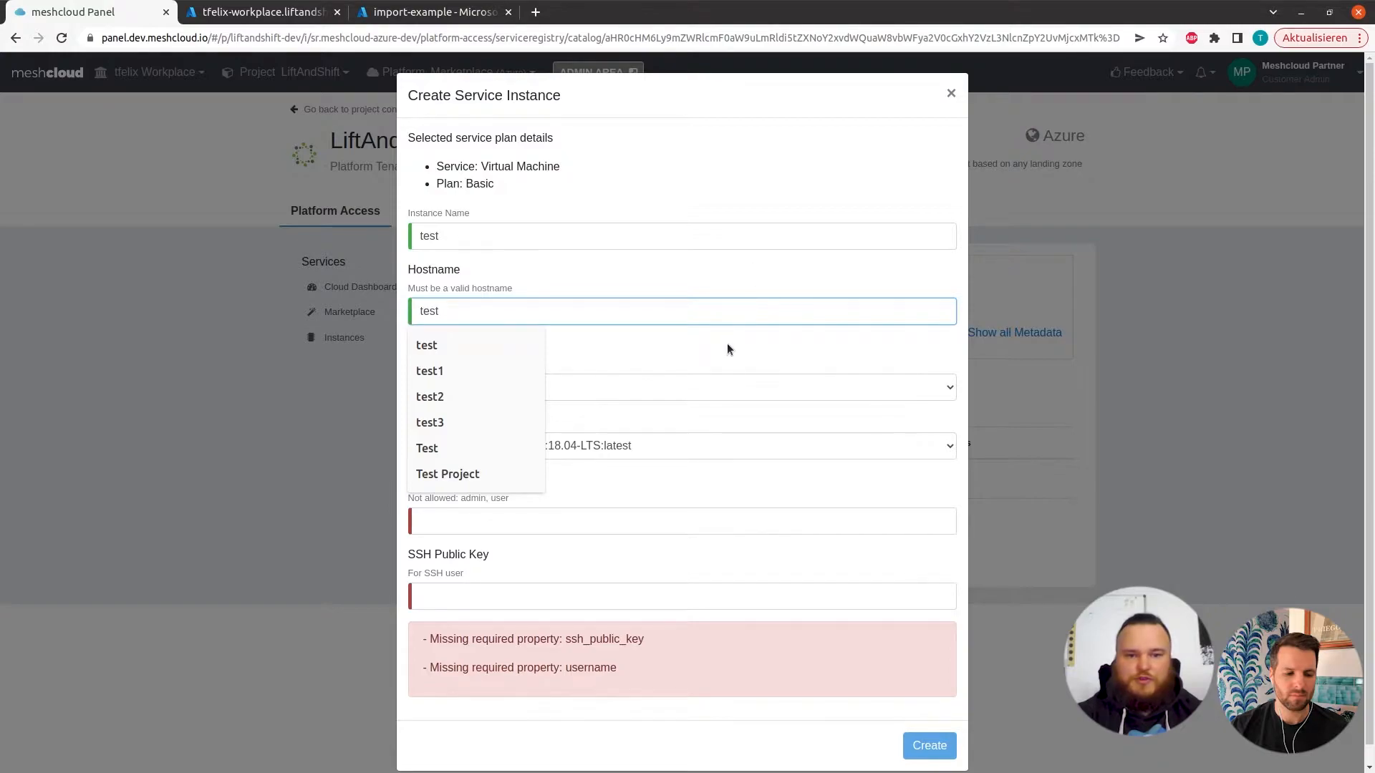
left_click(685, 405)
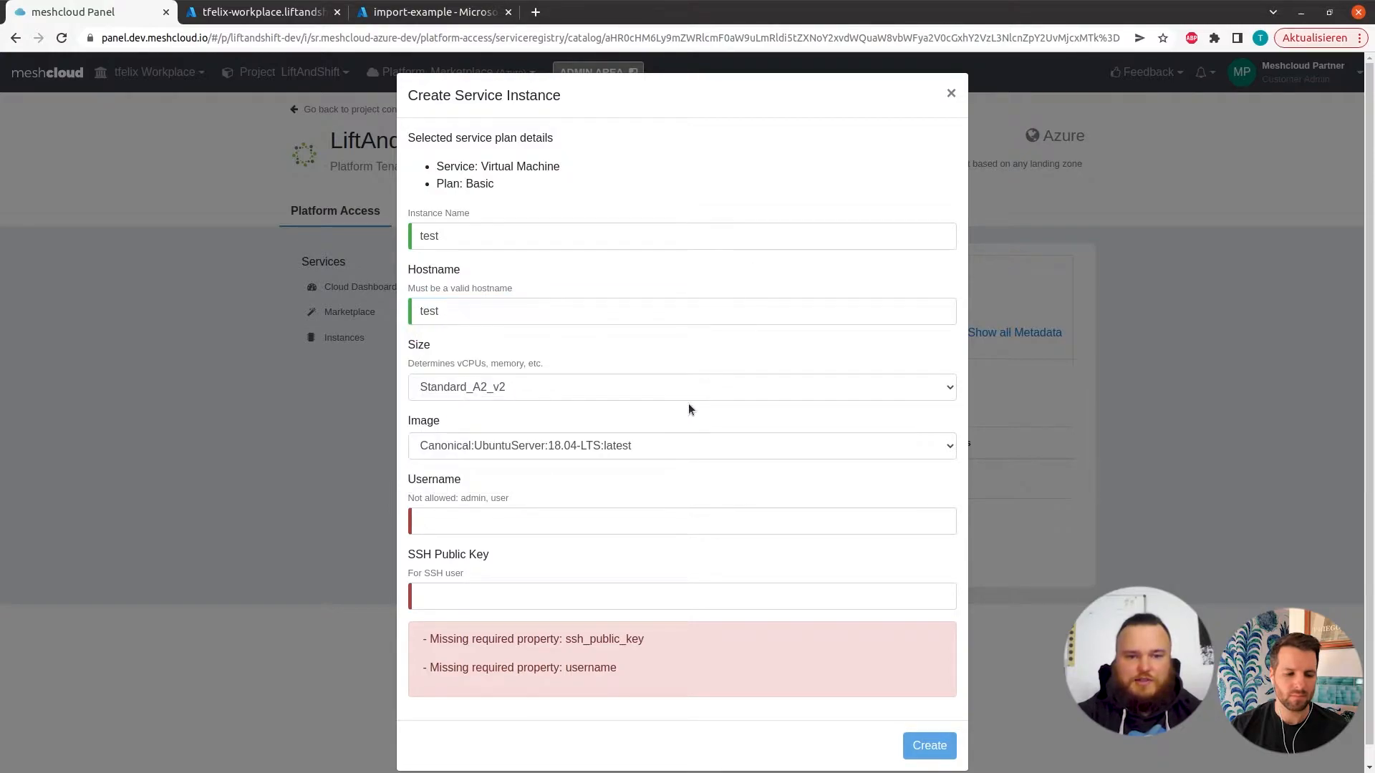
left_click(598, 521)
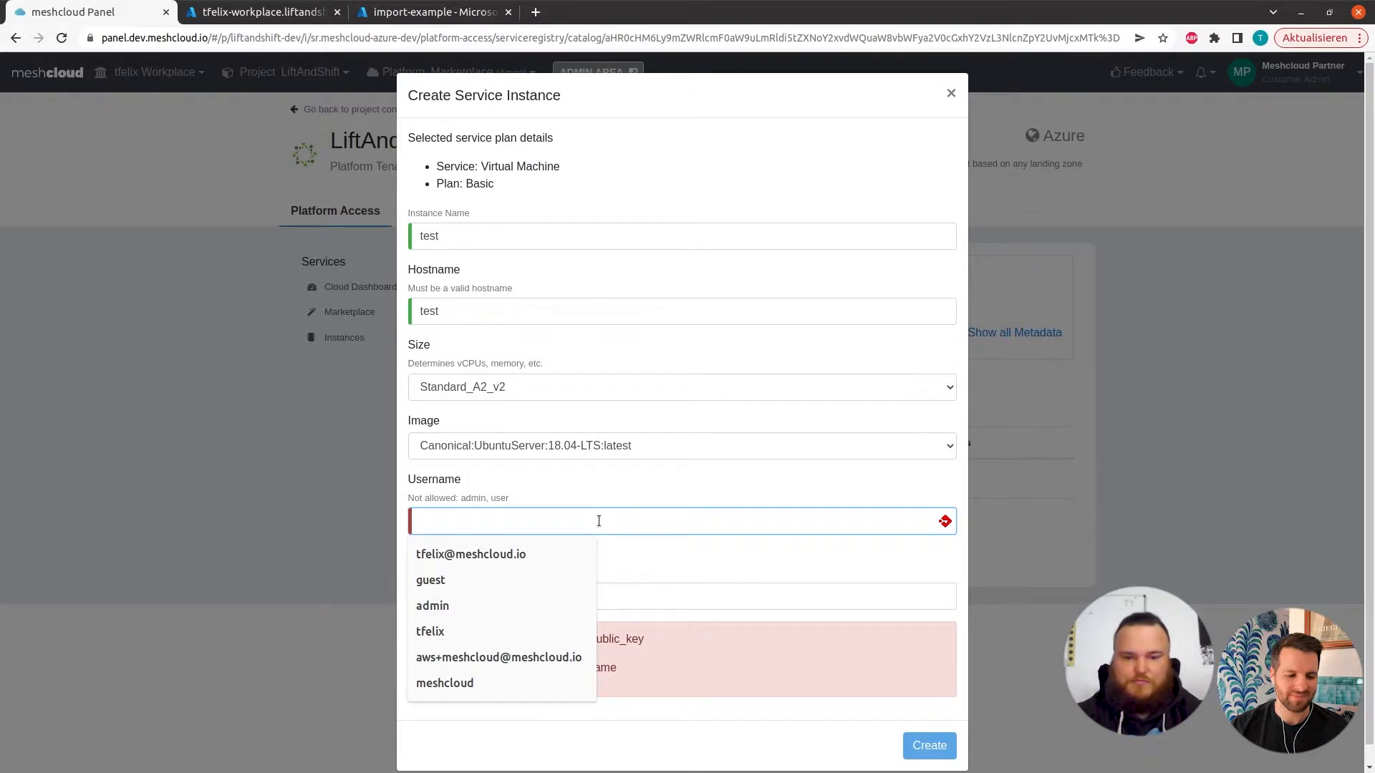
type("tfelix")
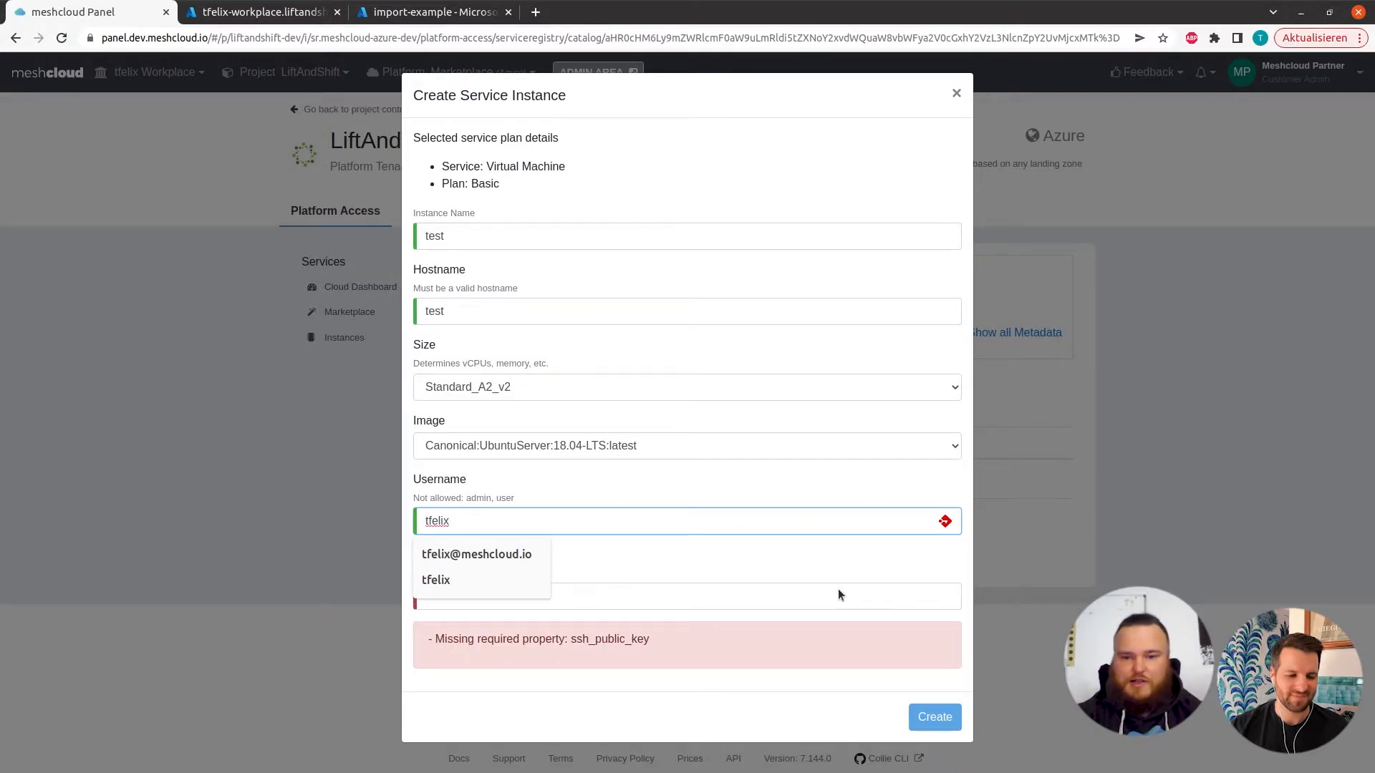
left_click(841, 560)
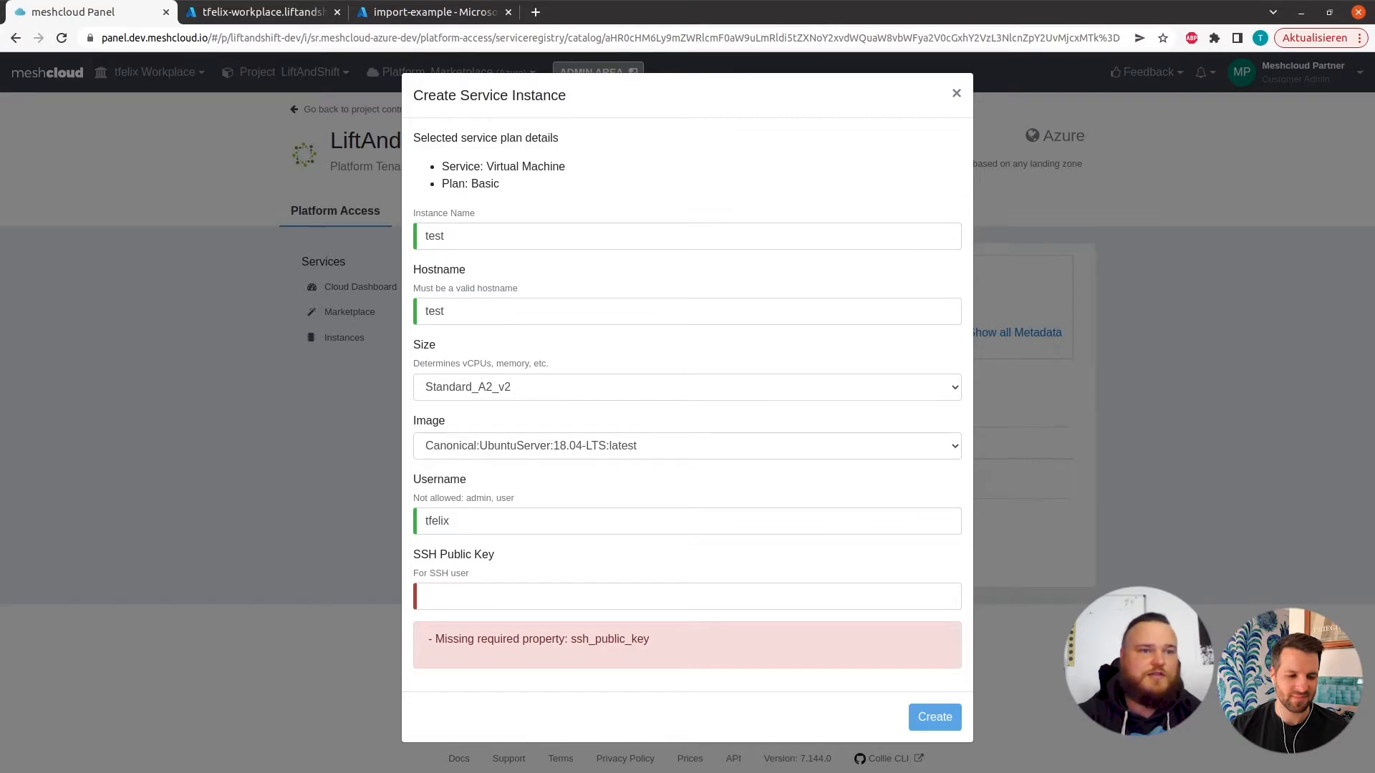
Step: Paste the copied SSH public key and create the Basic-plan Virtual Machine instance
key("alt+Tab")
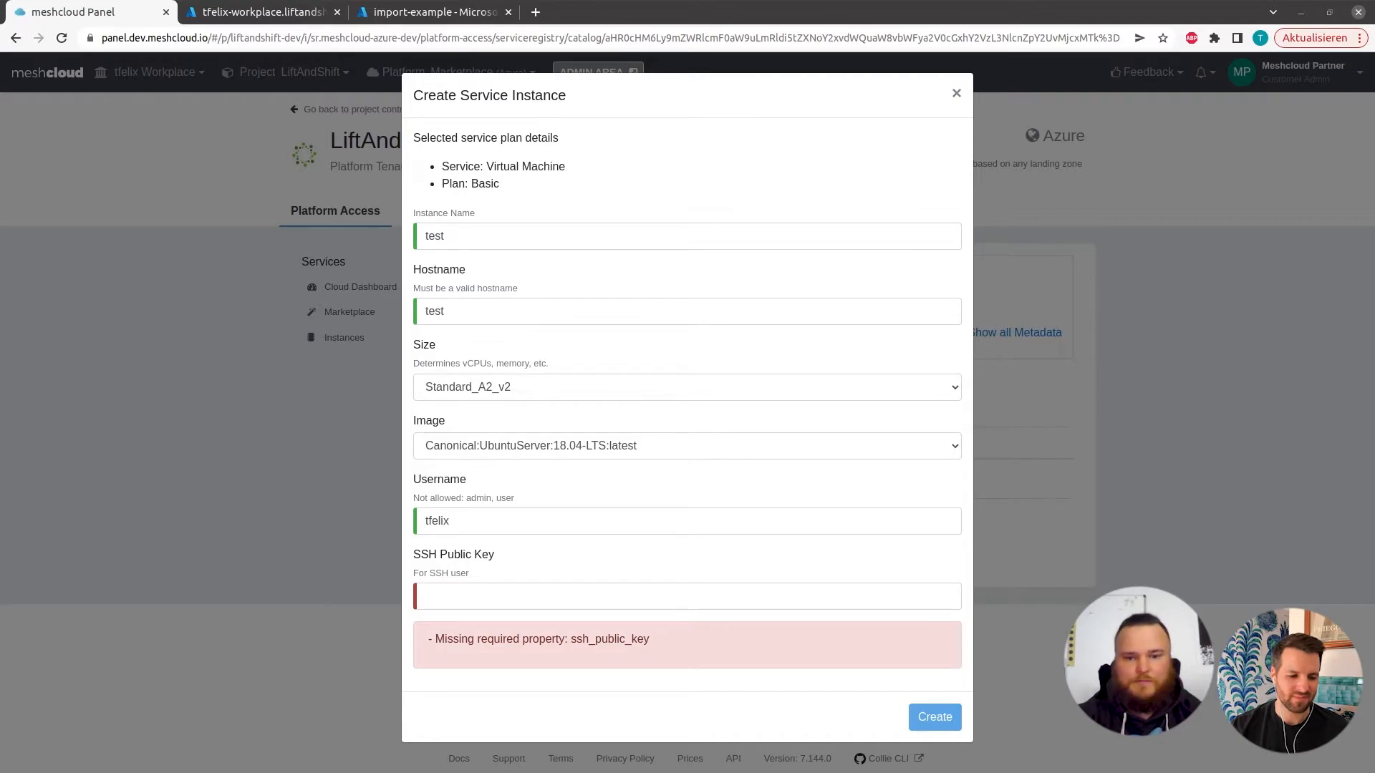
key("alt+Tab")
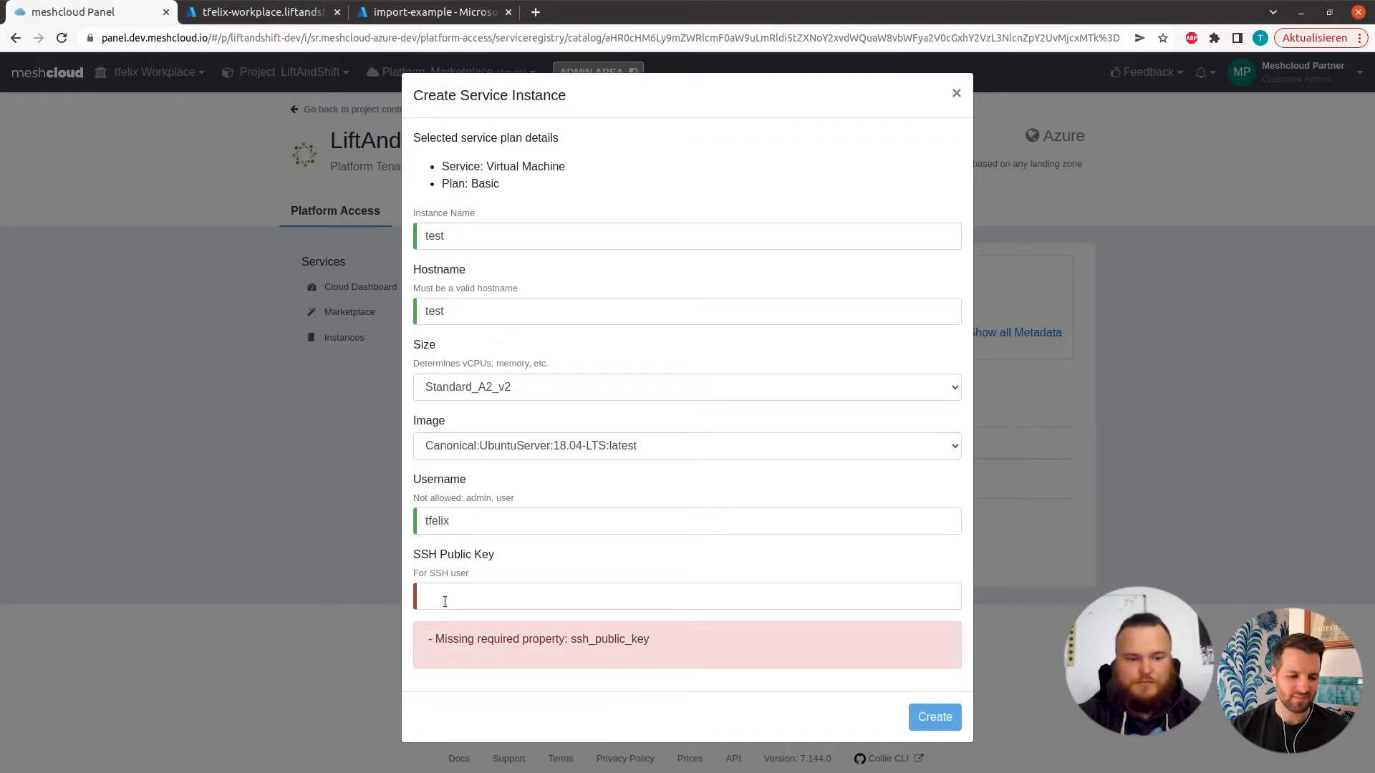
left_click(444, 603)
key("ctrl+v")
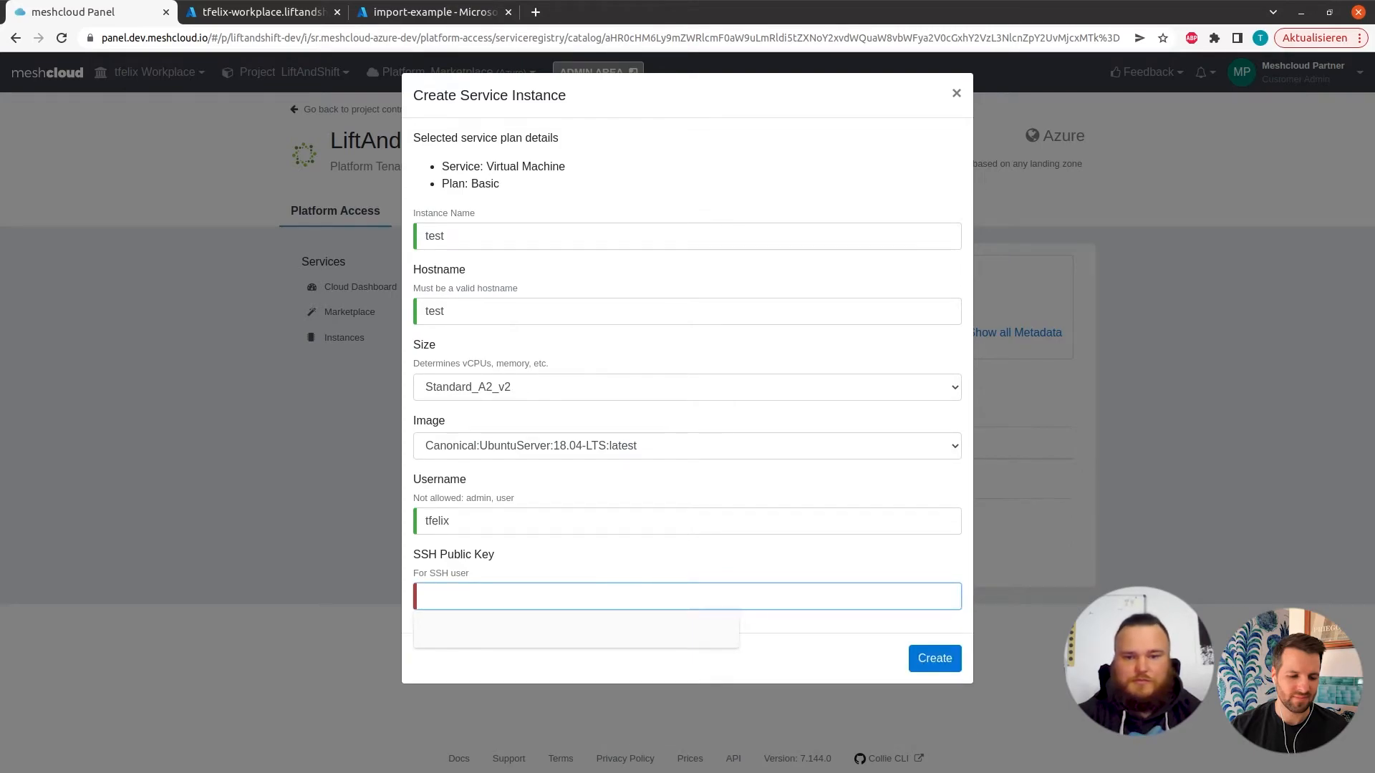
left_click(934, 659)
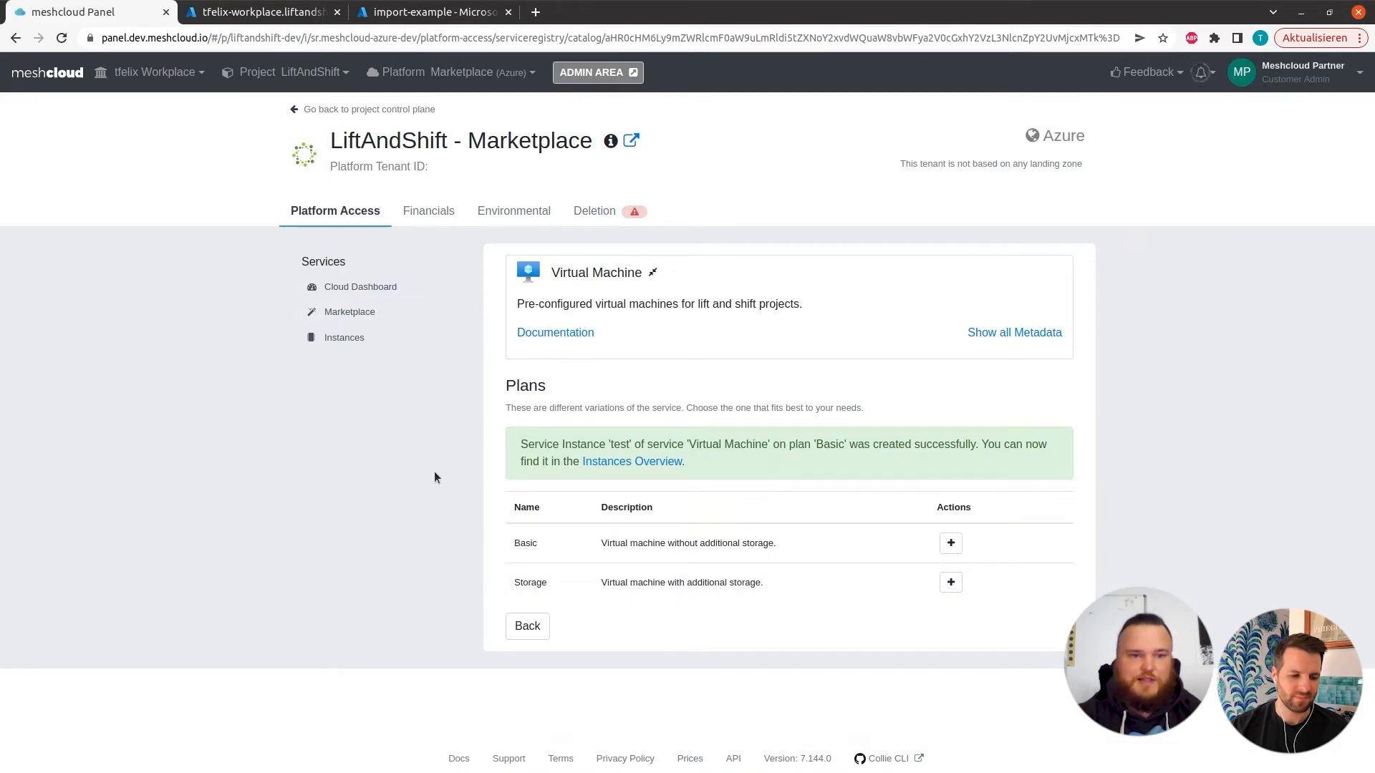
Step: Show the Instances list and expand 'test' to reveal its service binding form
left_click(351, 341)
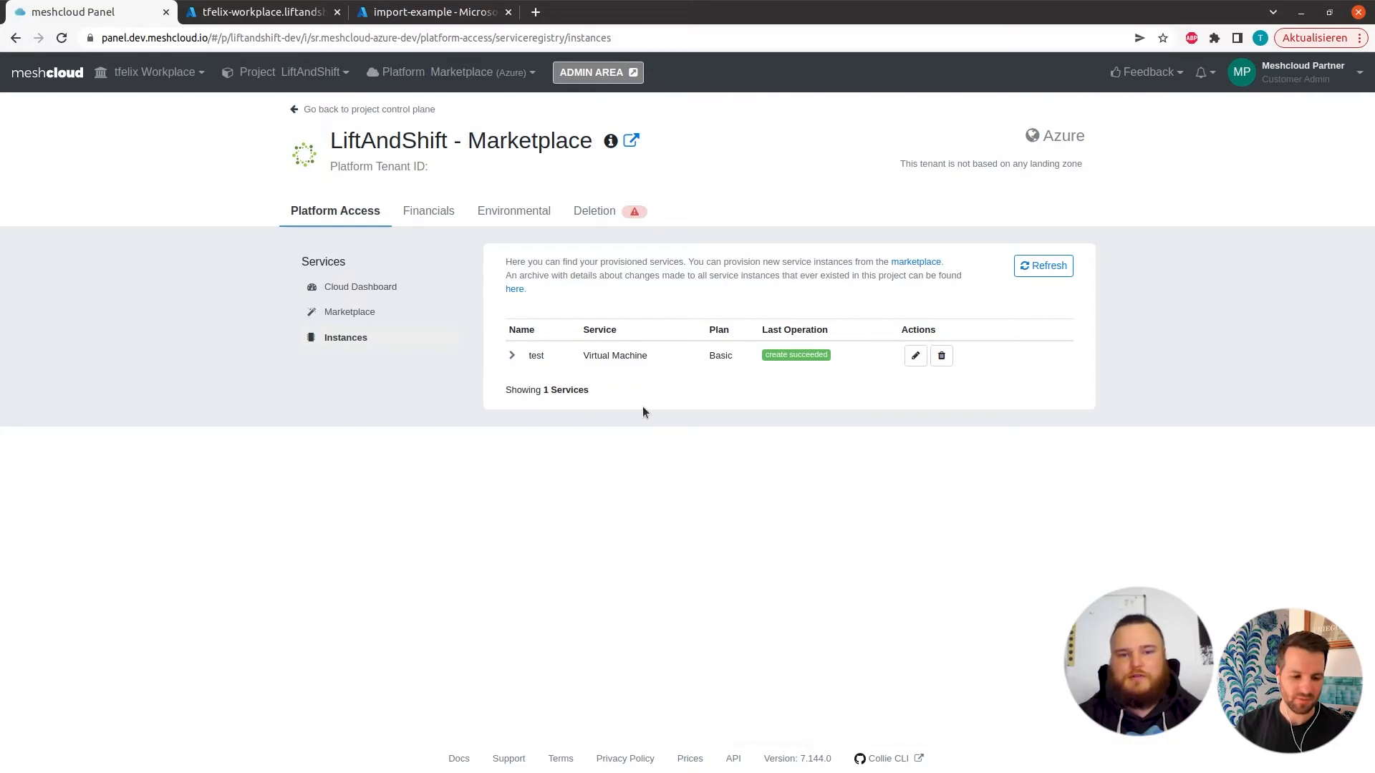
left_click(514, 356)
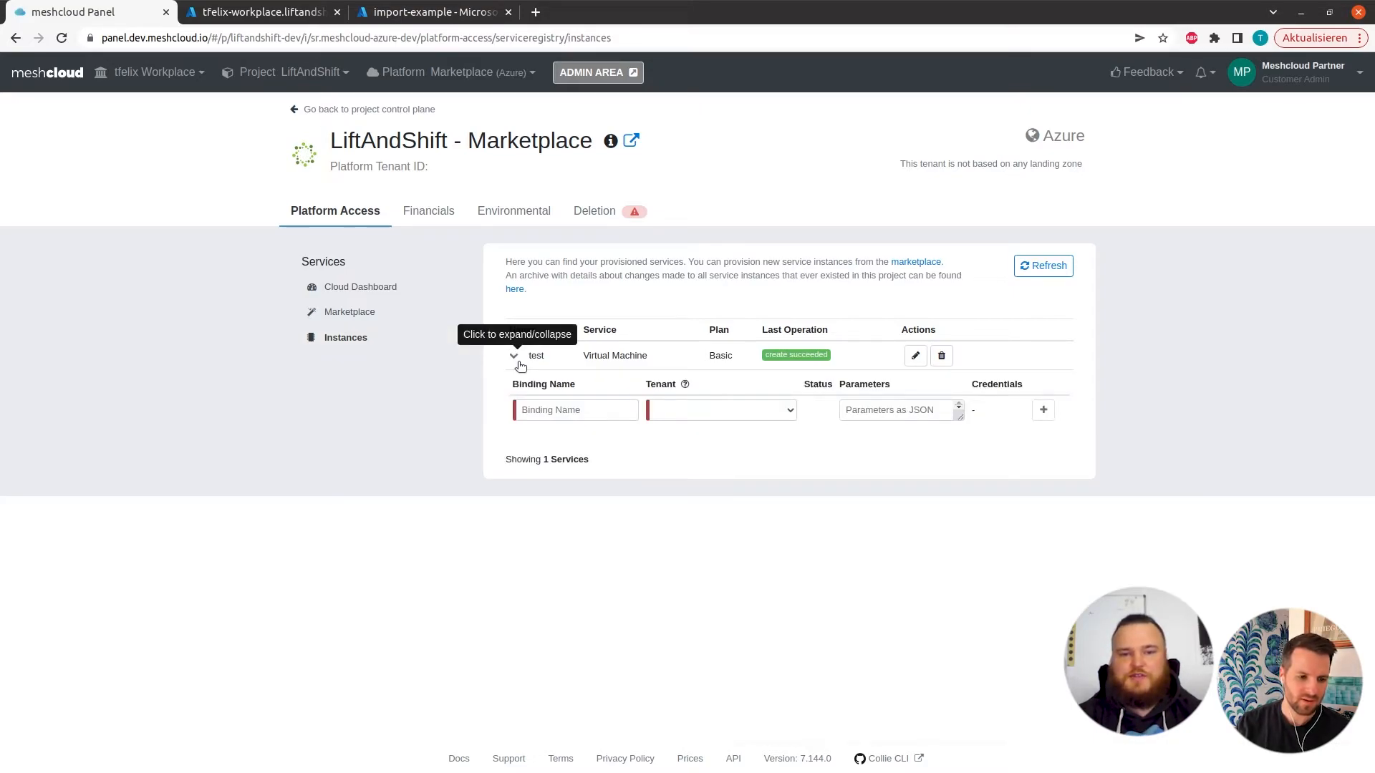
Step: Create binding 'test-vm' targeting the liftandshift-dev | Azure RG tenant
left_click(590, 412)
type("test-vm")
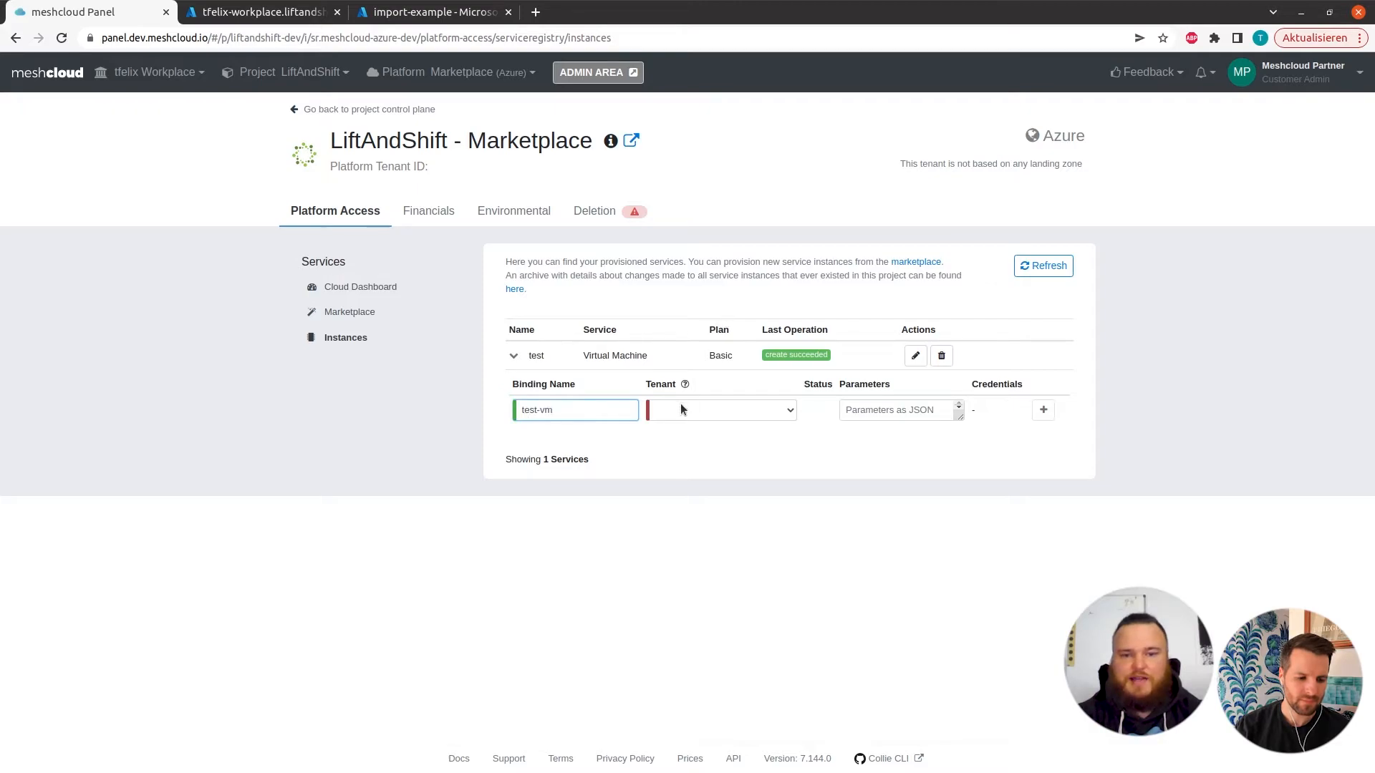
left_click(681, 403)
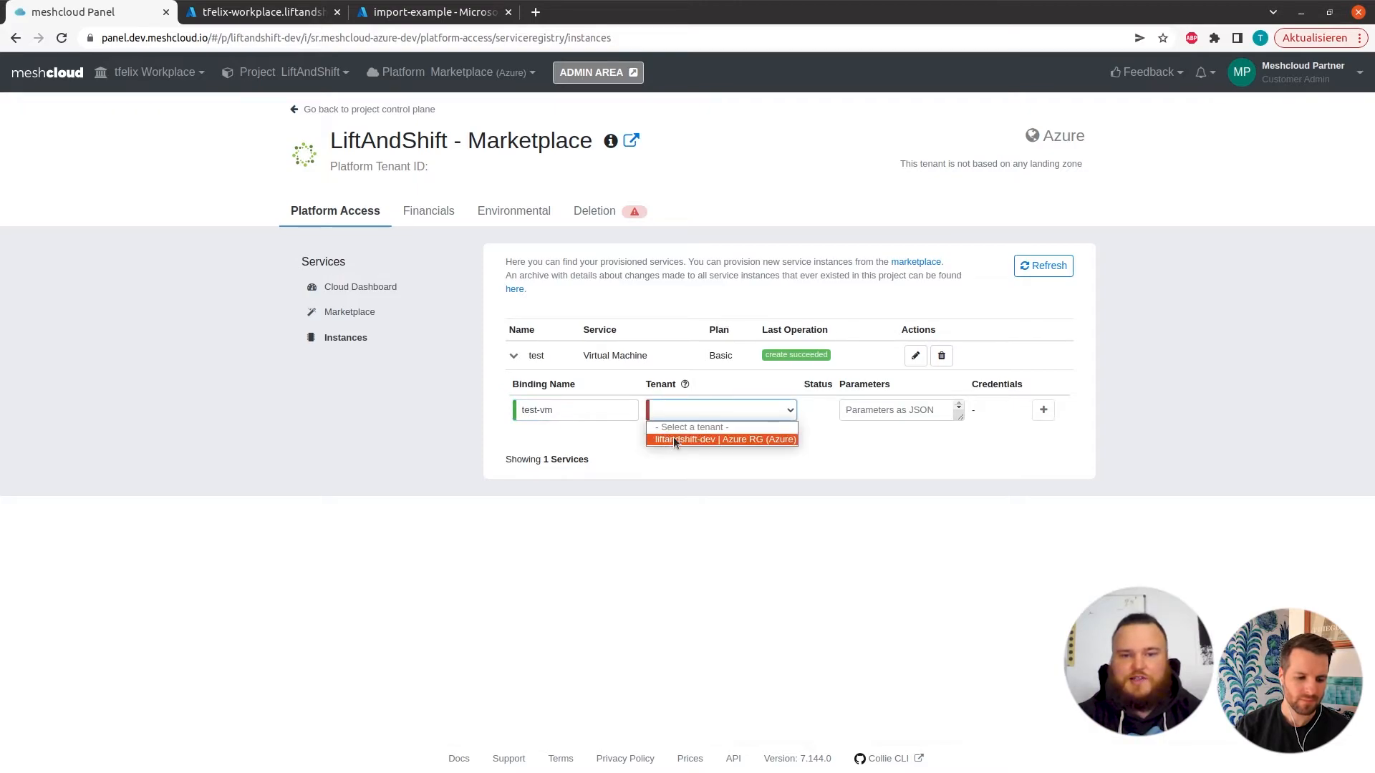
left_click(683, 439)
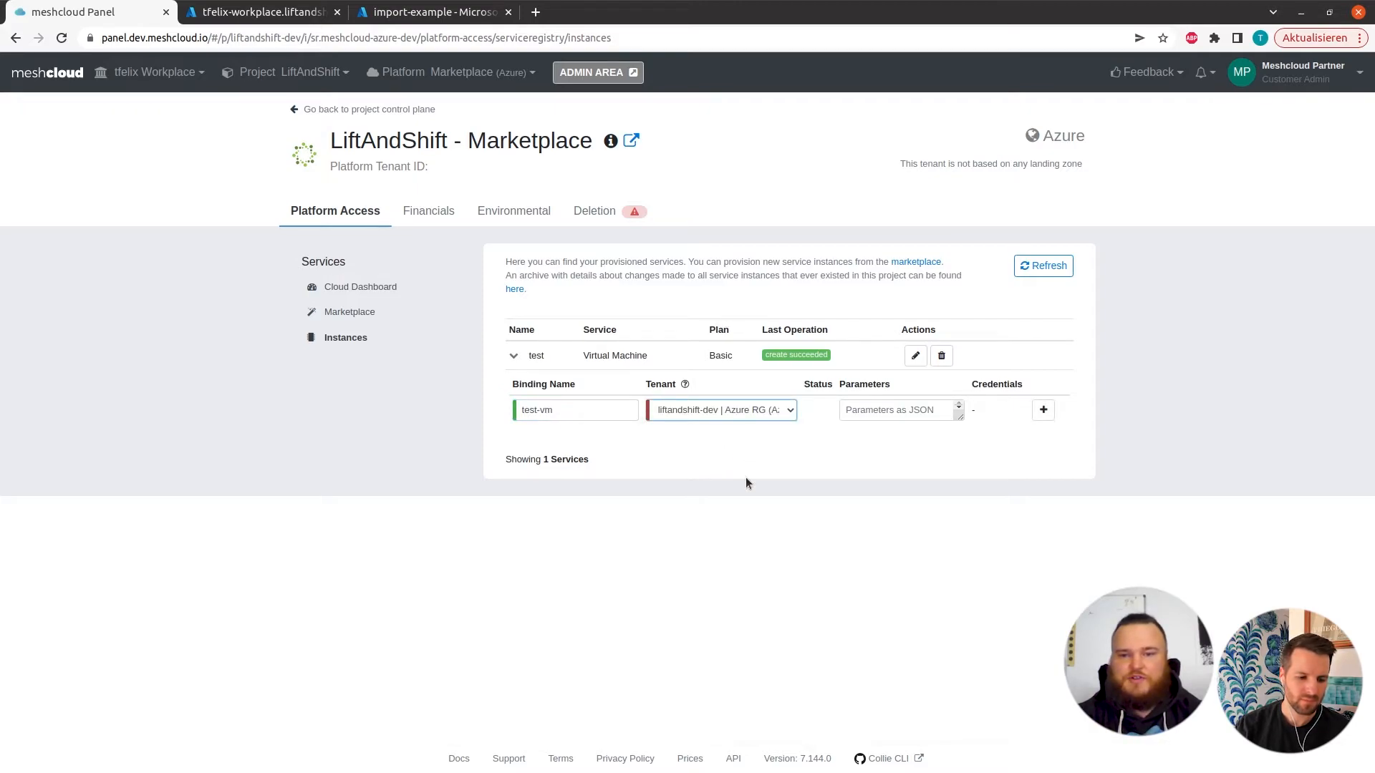
left_click(1037, 411)
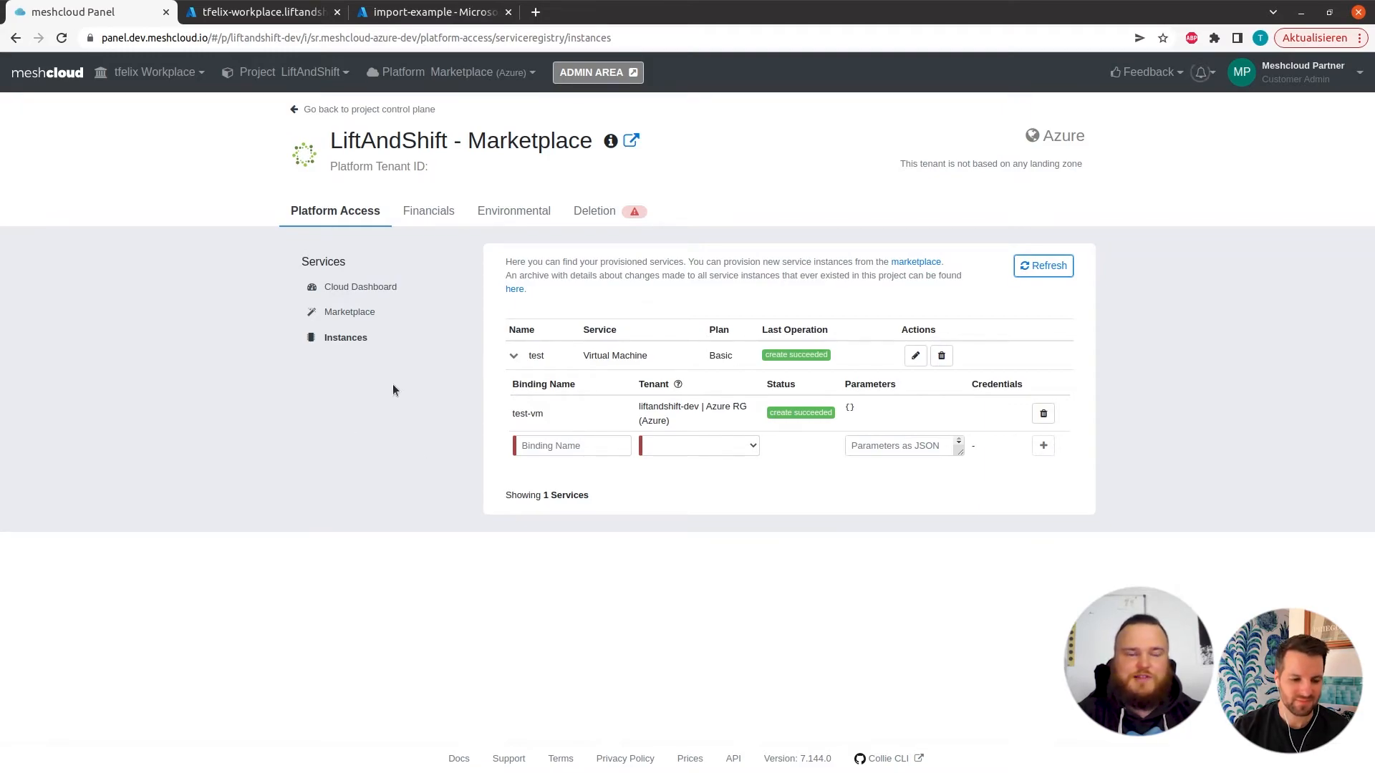
Step: Refresh the liftandshift-dev resource group until the test VM, NIC and OS disk appear
left_click(278, 18)
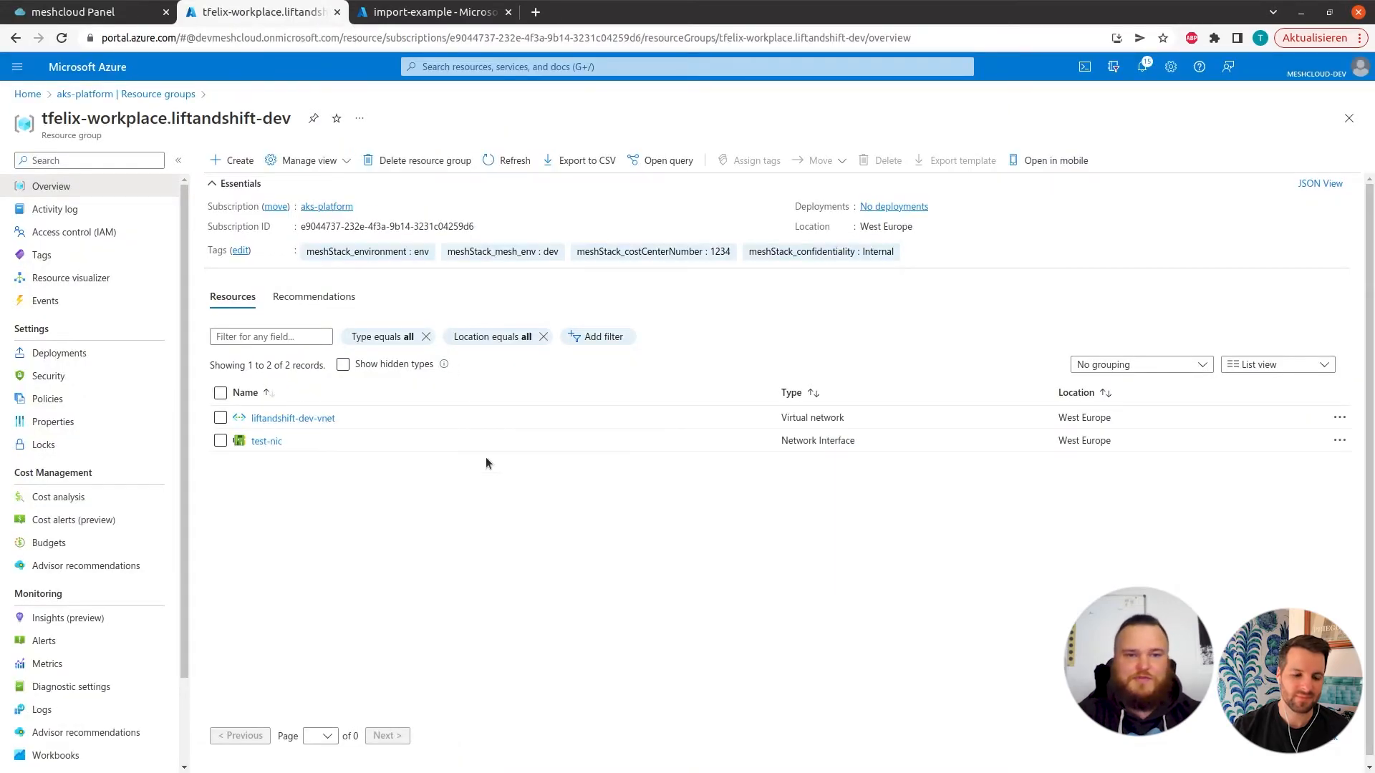
left_click(494, 162)
left_click(503, 163)
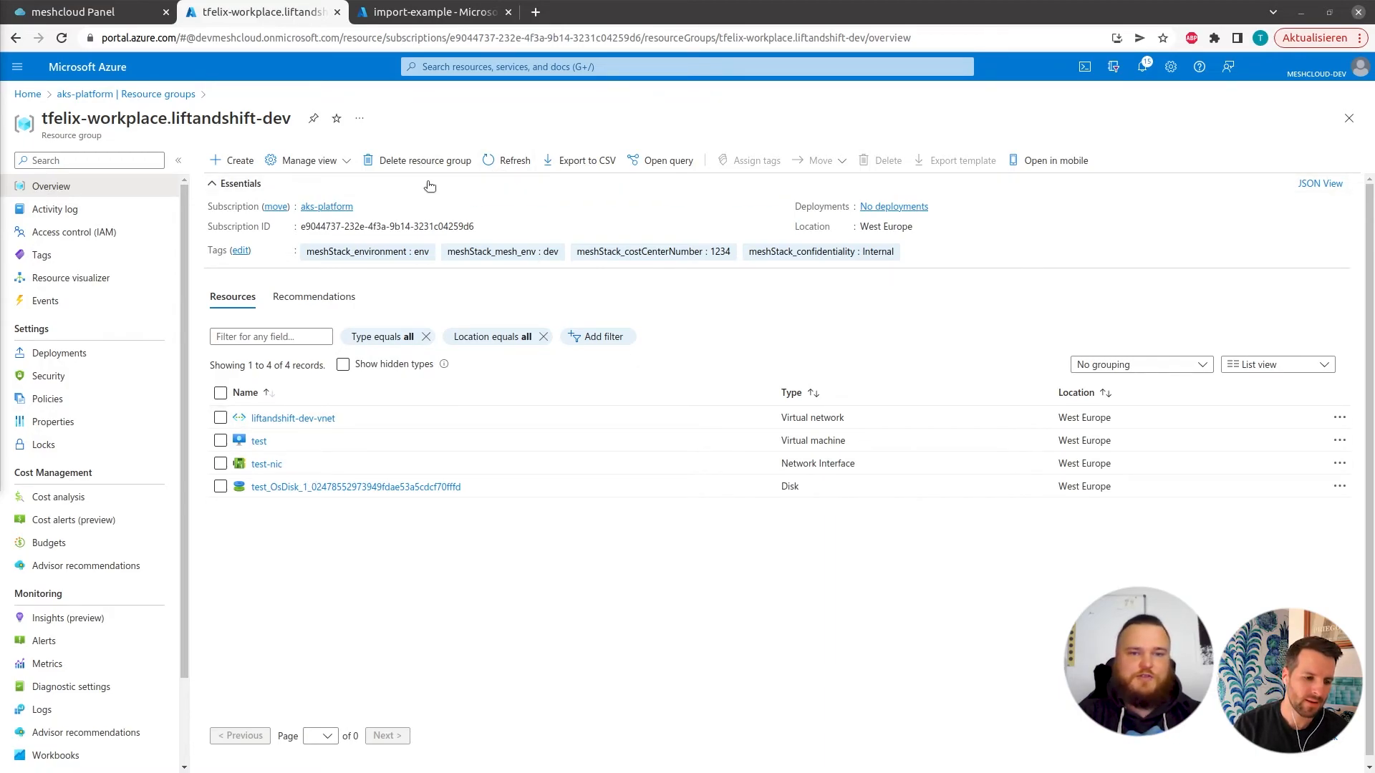
Step: Check the empty import-example resource group, then return to meshcloud's Instances page
left_click(396, 17)
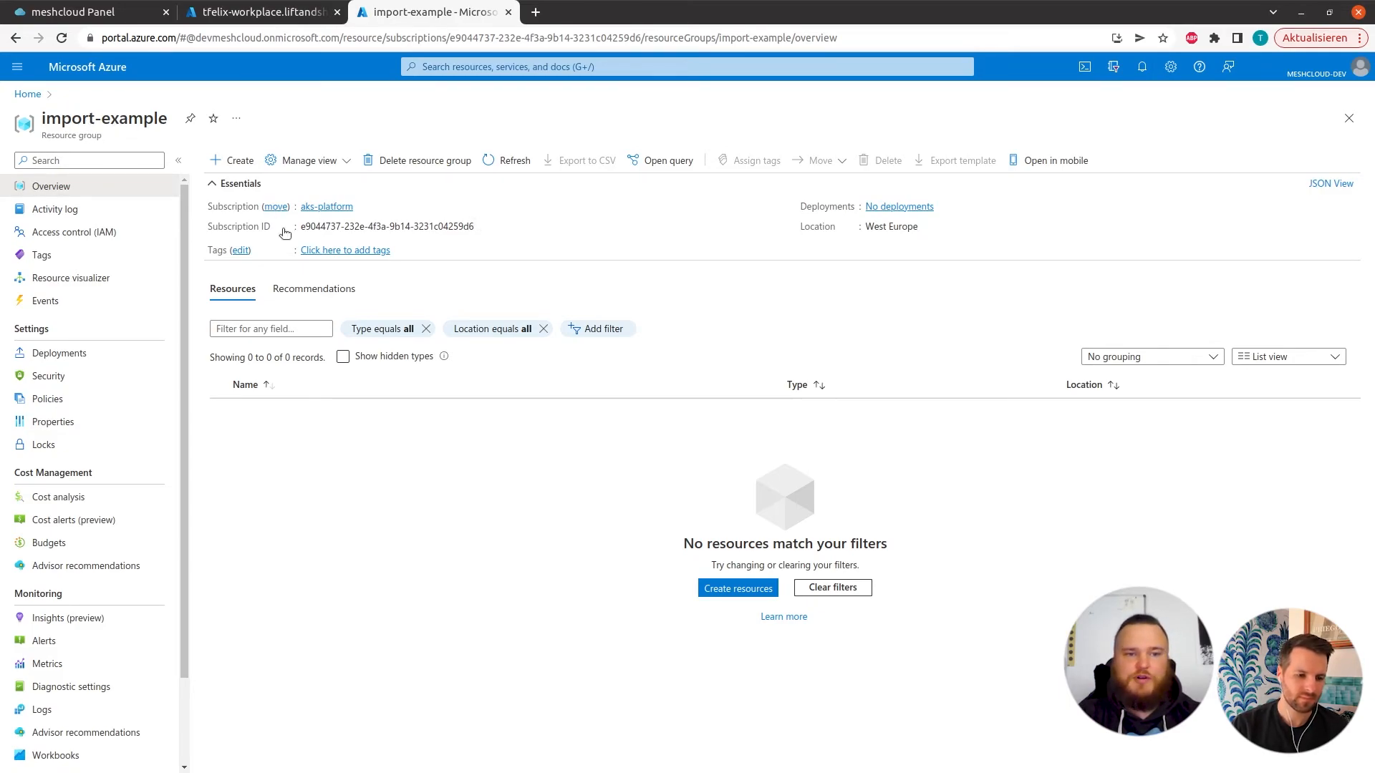
left_click(104, 9)
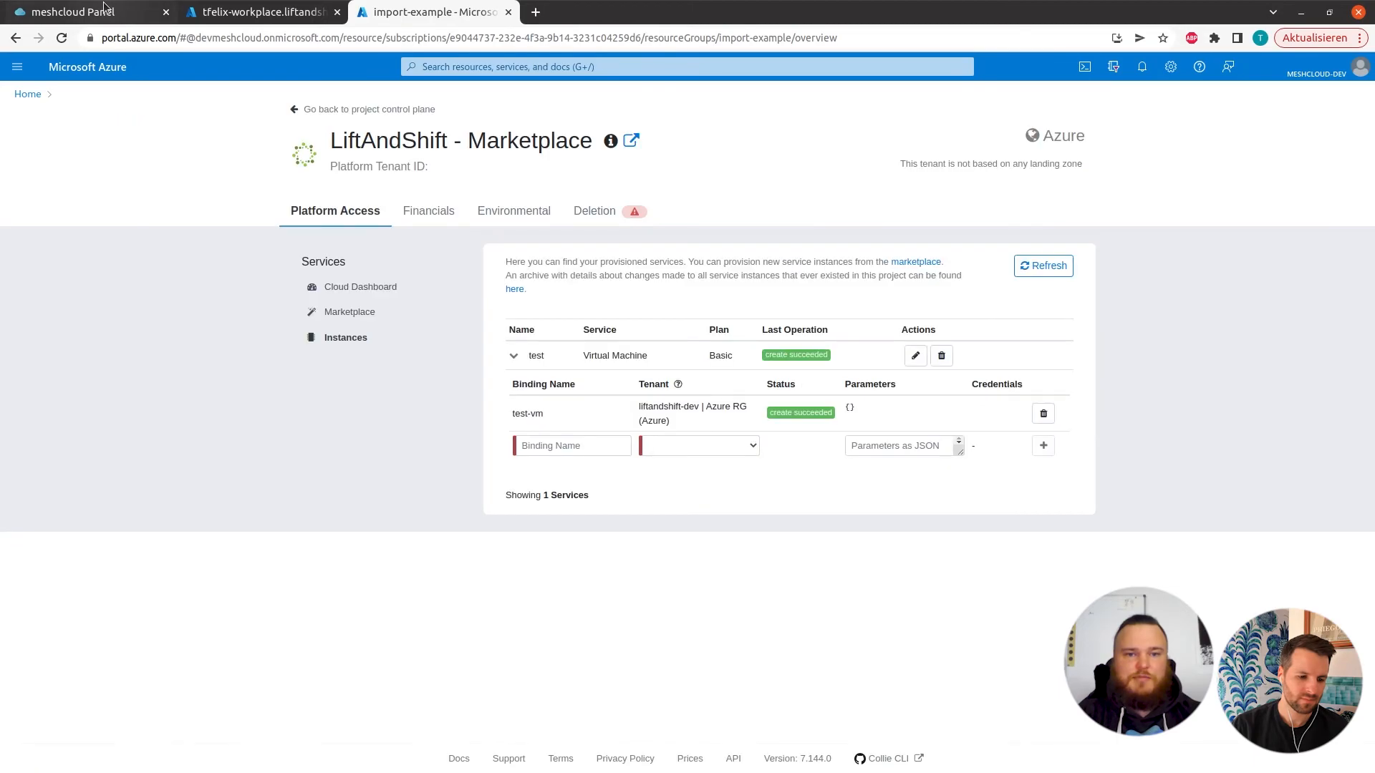
Step: Leave LiftAndShift for the ImportDemo project's tenants and bring the Postman window over the browser
left_click(330, 111)
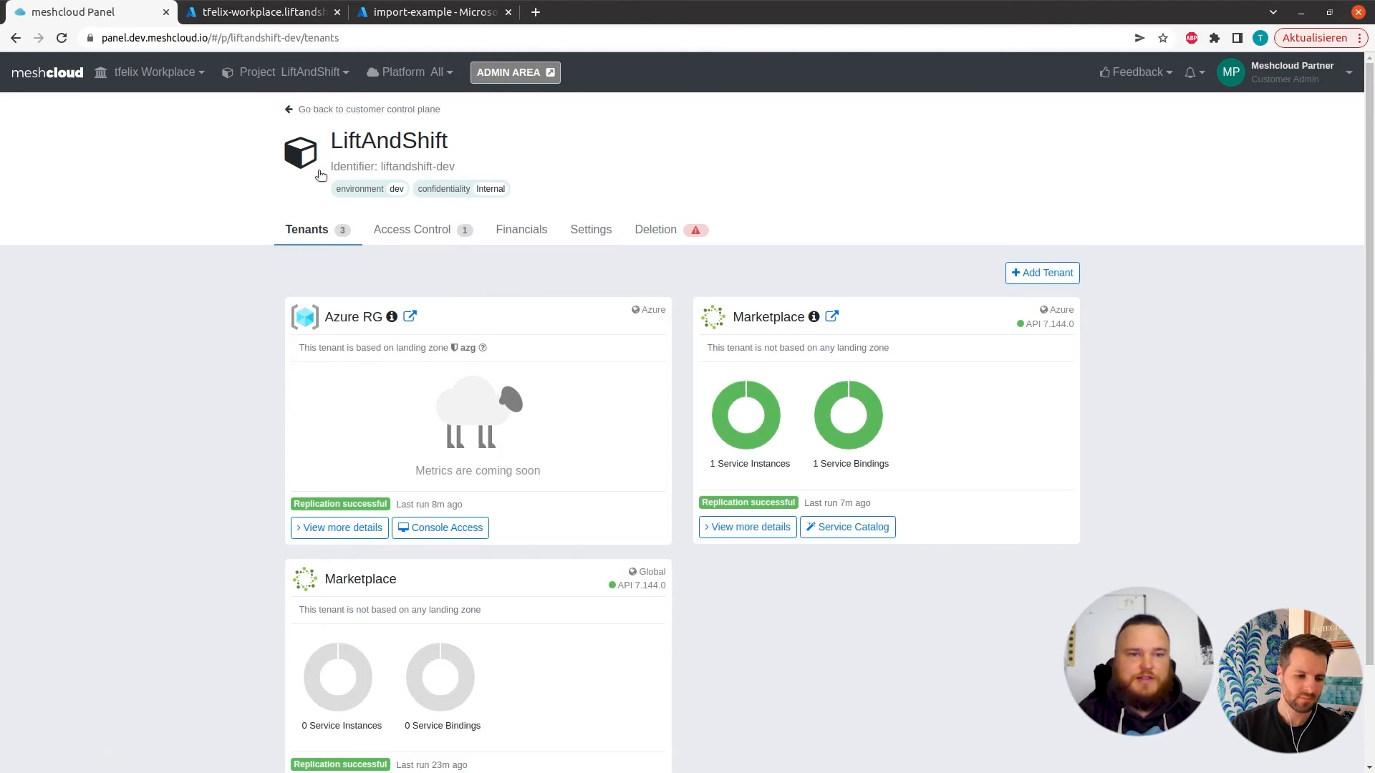
left_click(306, 73)
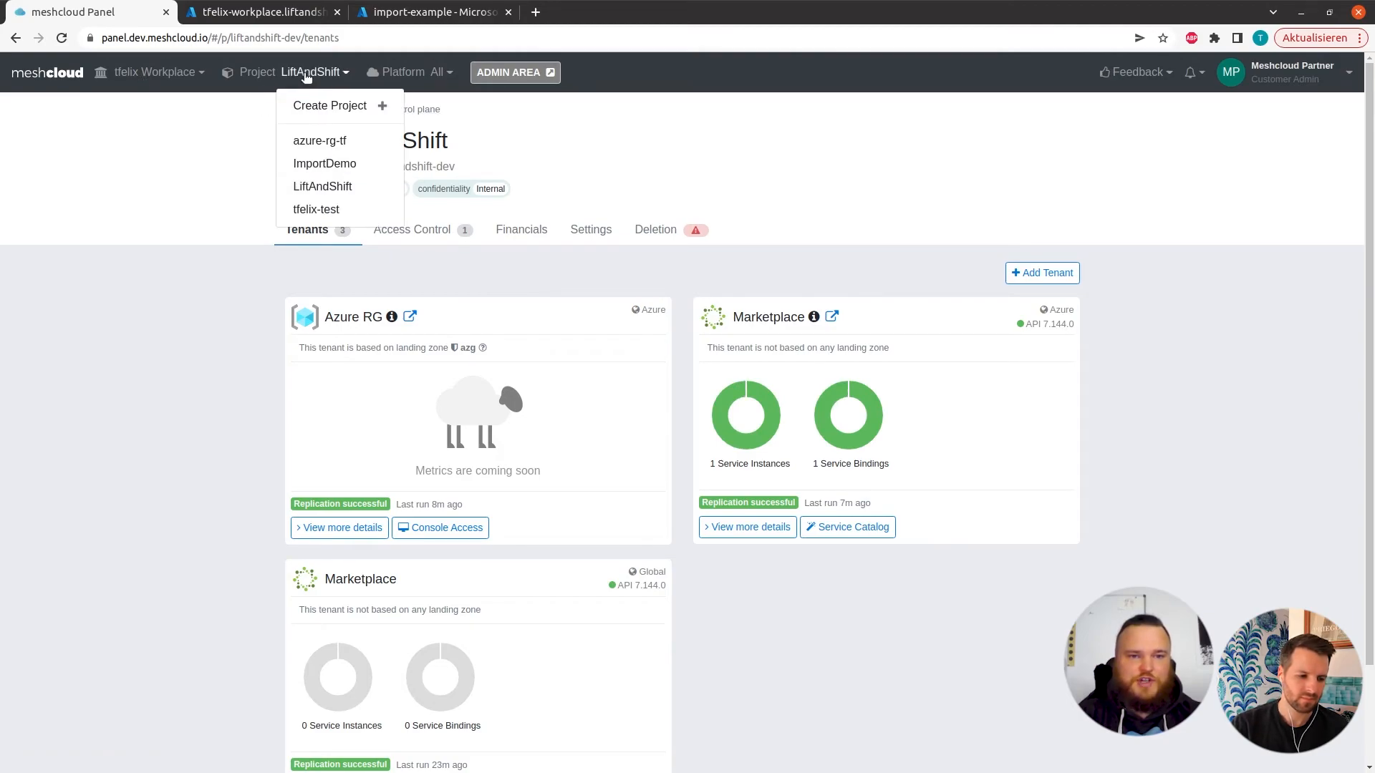
left_click(300, 166)
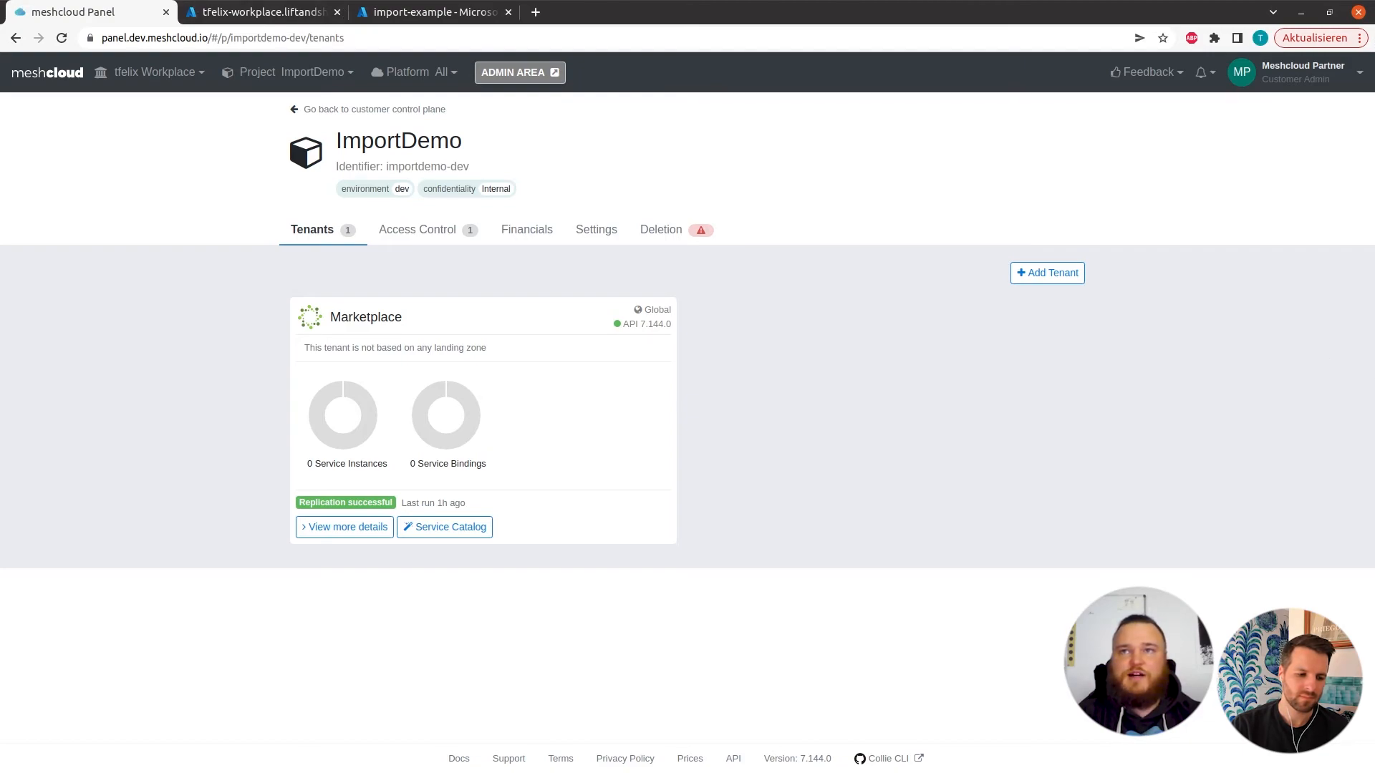
left_click_drag(0, 130, 840, 32)
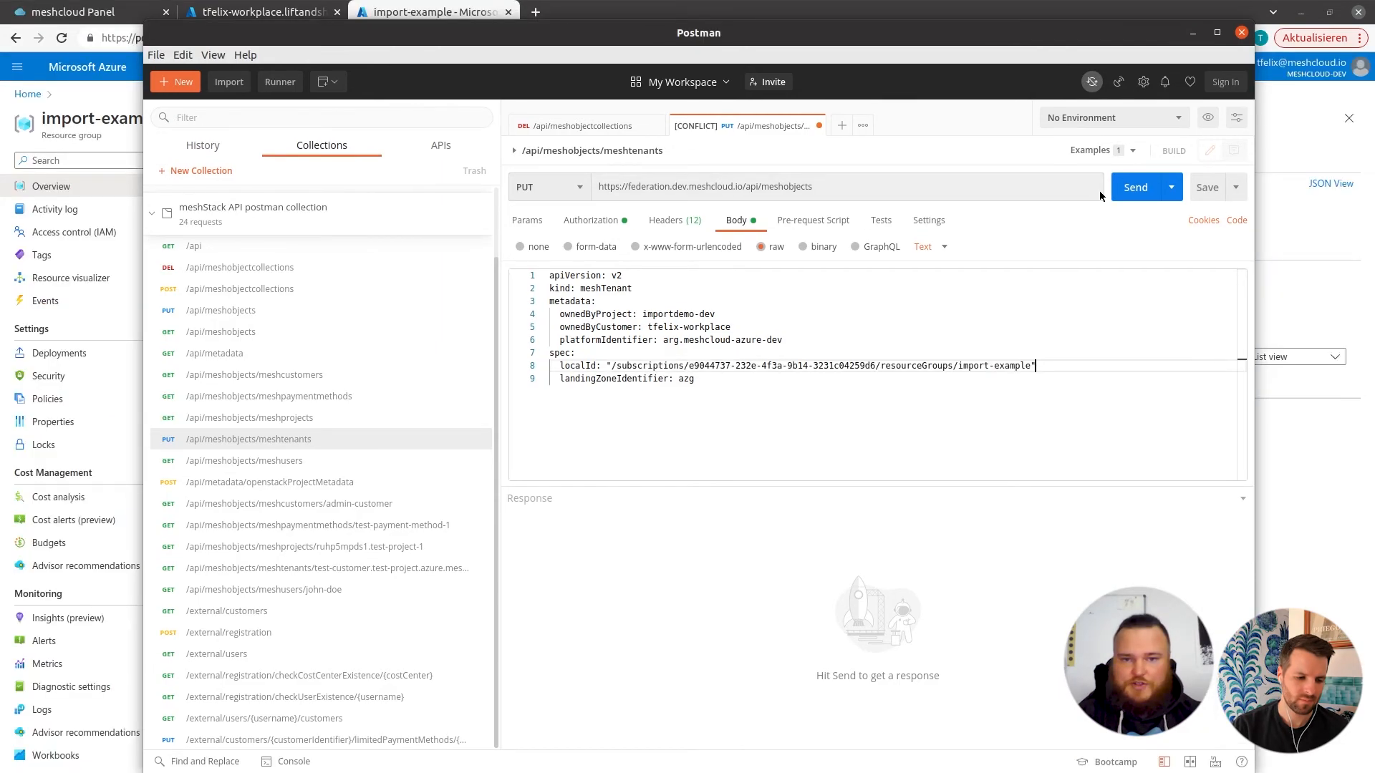
Step: Send the meshTenant PUT importing the import-example resource group, then refresh ImportDemo's tenants in meshcloud
left_click(1135, 190)
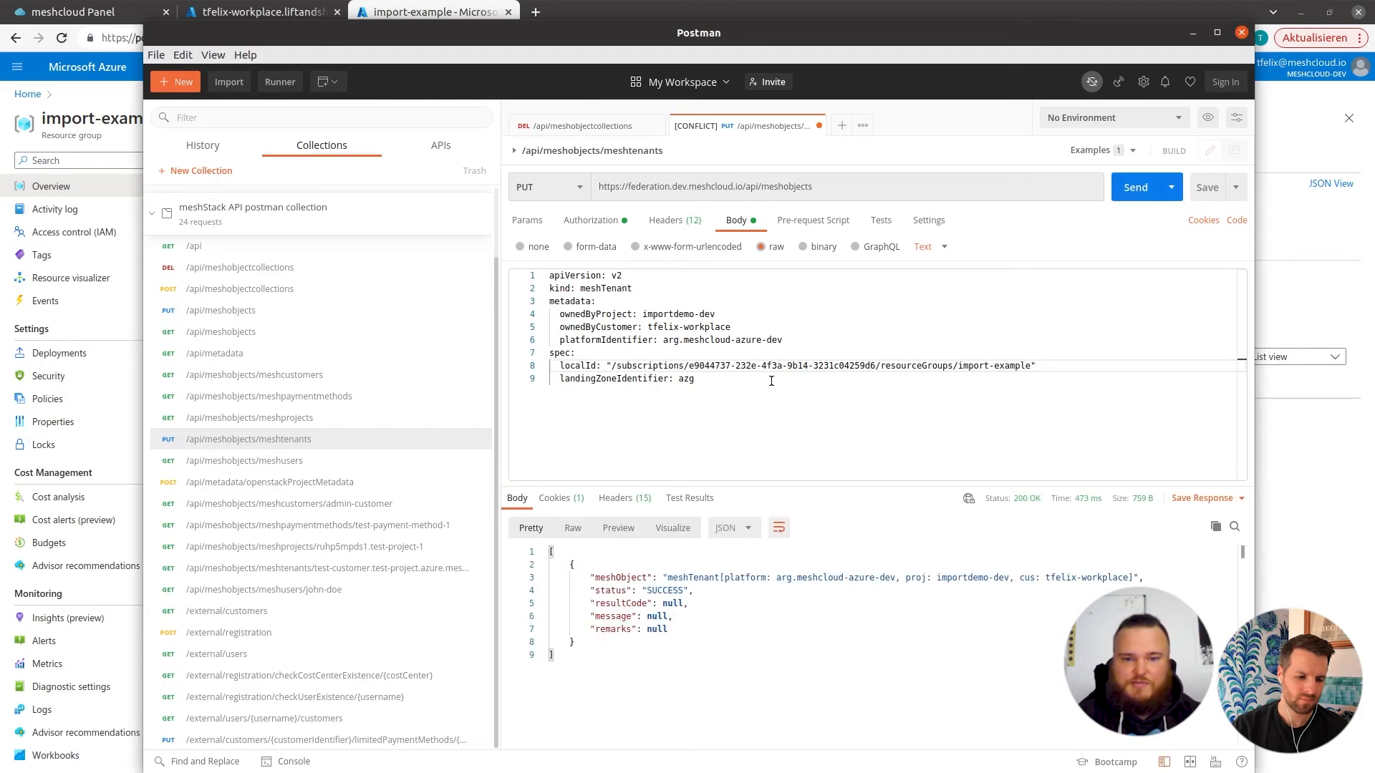
left_click(84, 12)
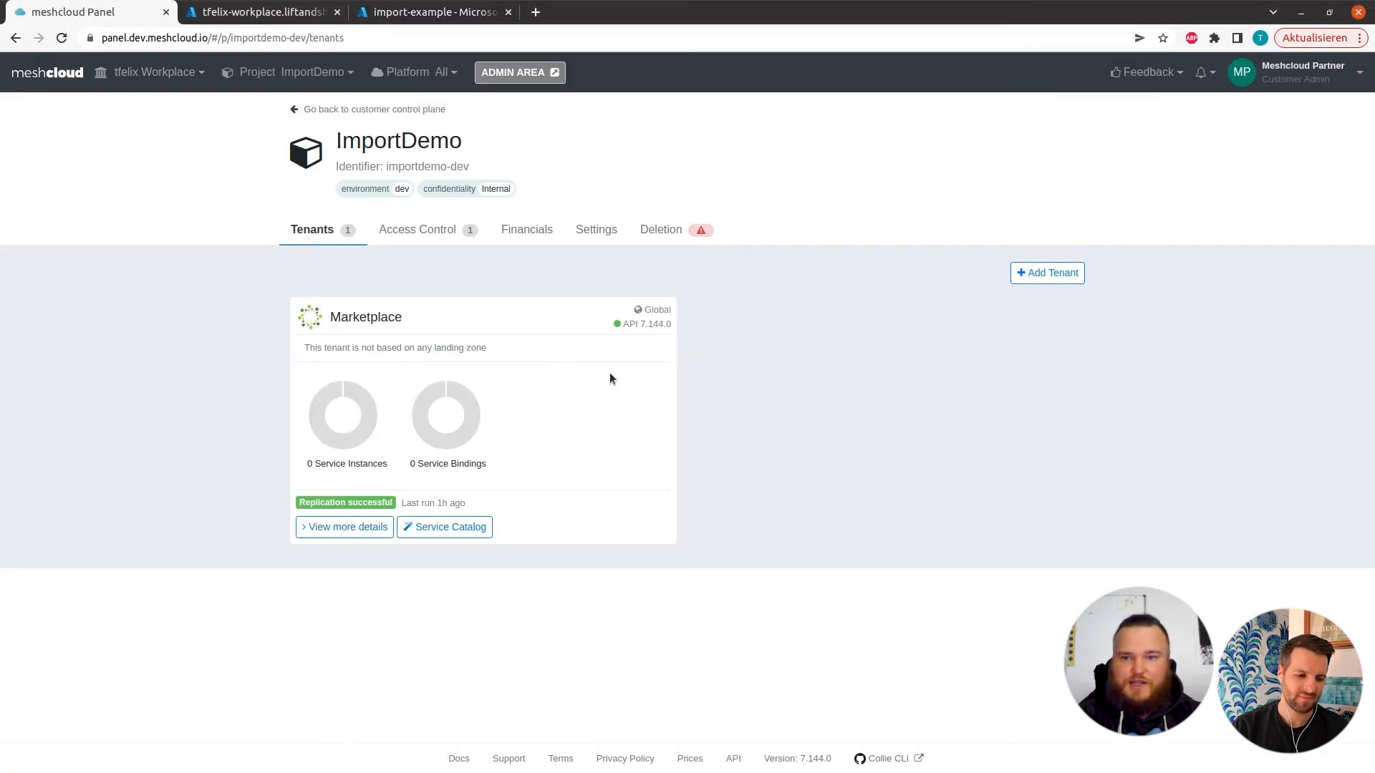
key("F5")
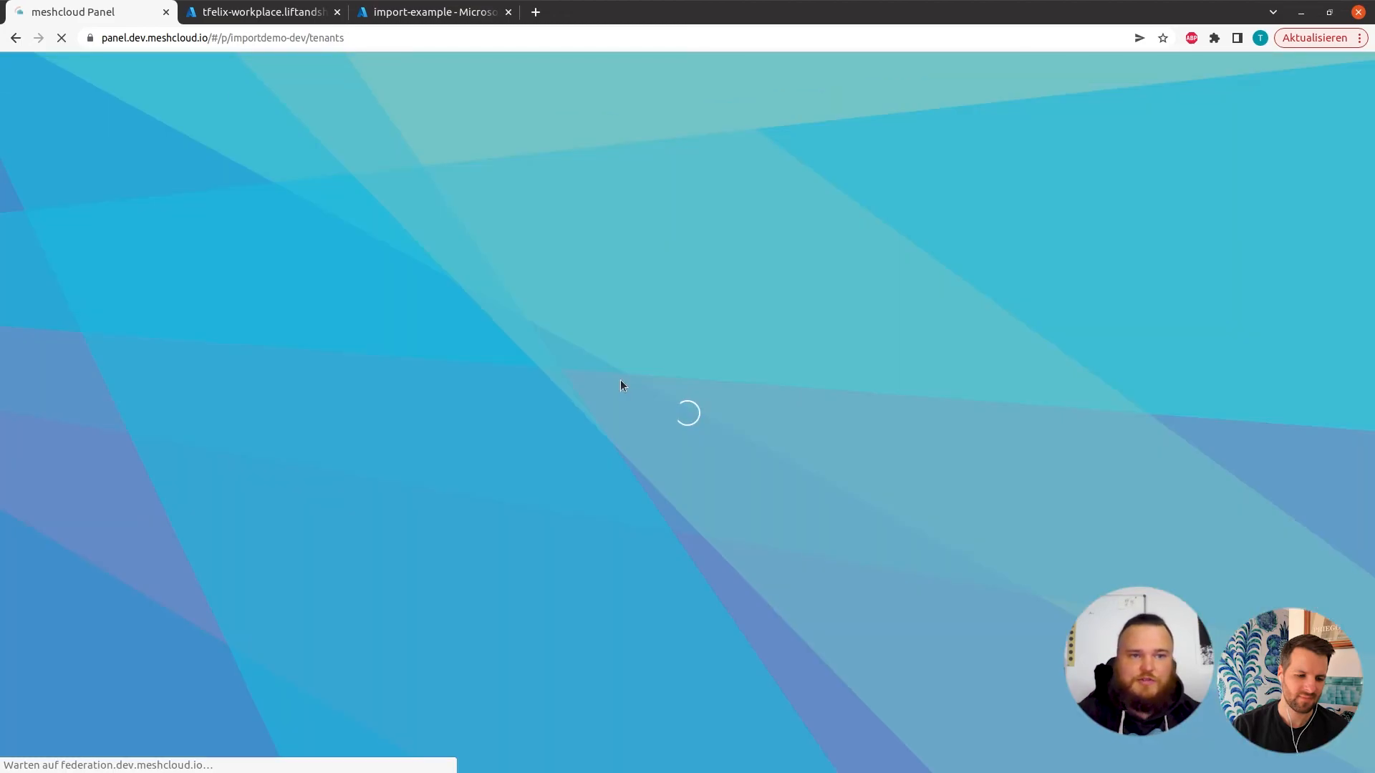